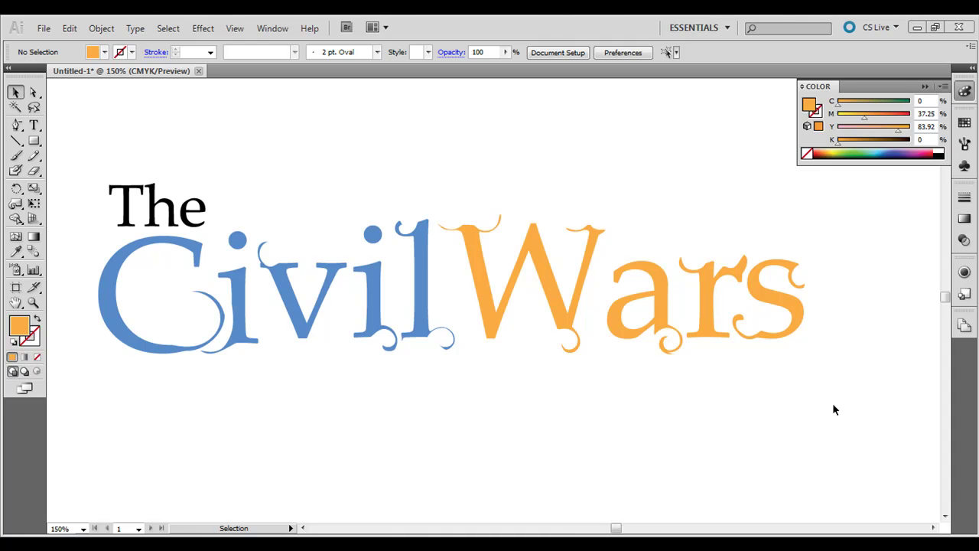
Create a new blank document with the default New Document settings.
left_click(43, 30)
left_click(61, 41)
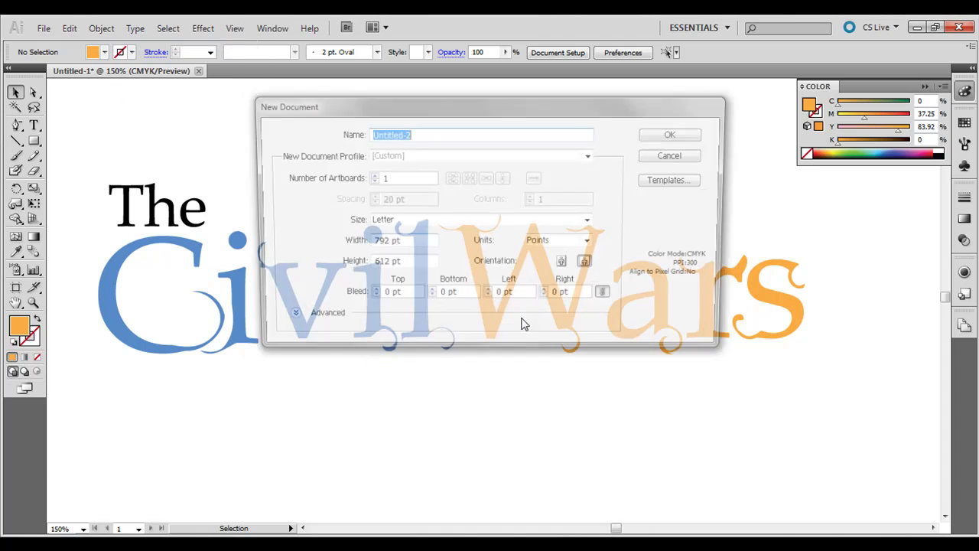
left_click(670, 136)
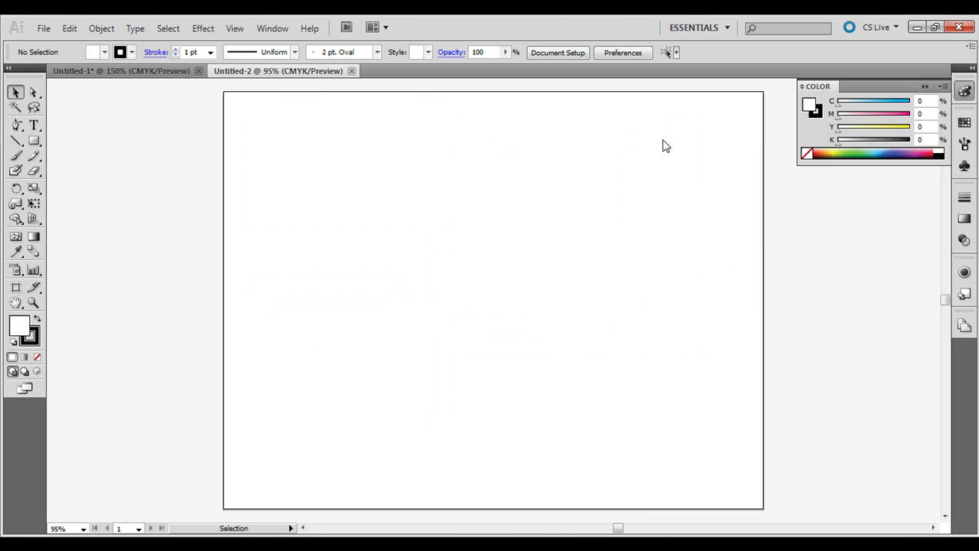
Hide the artboard border of the new document.
left_click(234, 29)
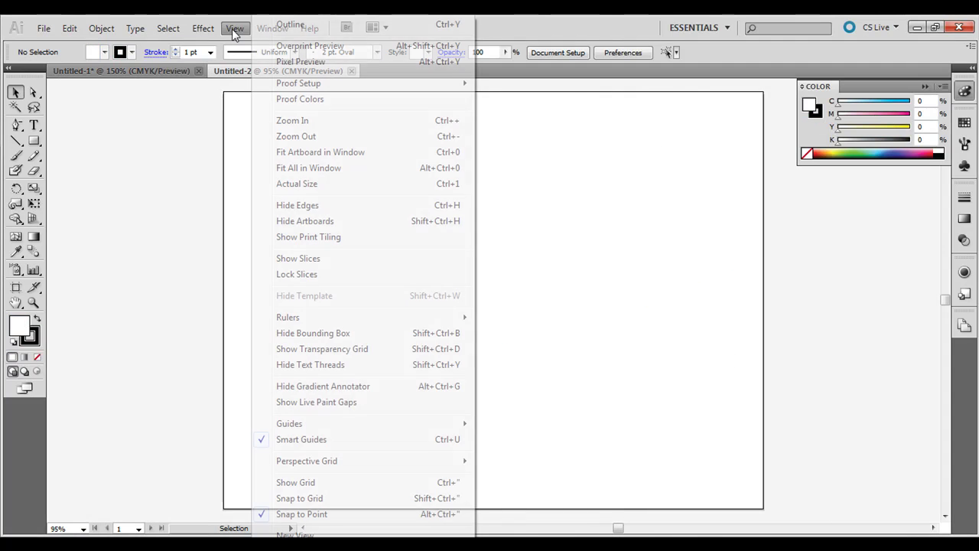
left_click(318, 225)
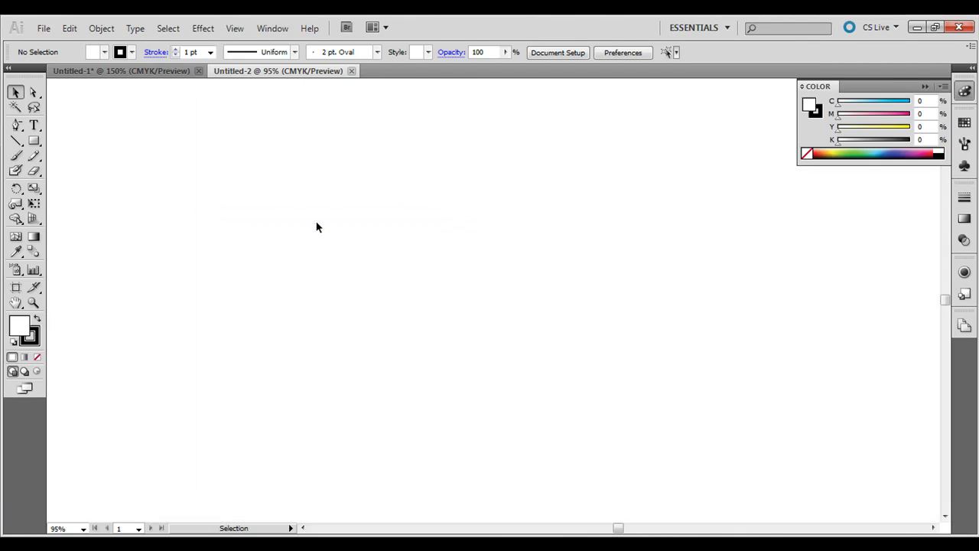
left_click(34, 127)
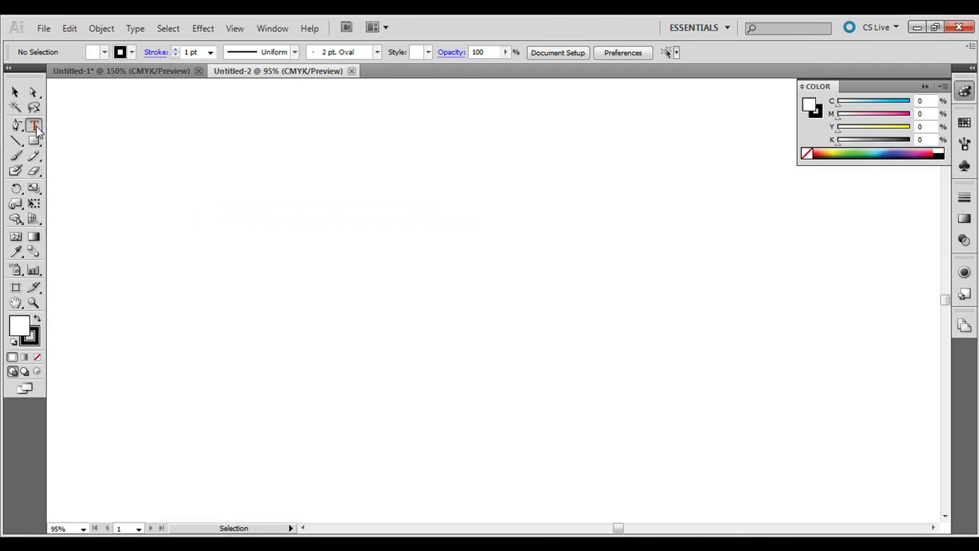
Type 'Civil' on the canvas and set it in Palatino Linotype.
left_click(218, 236)
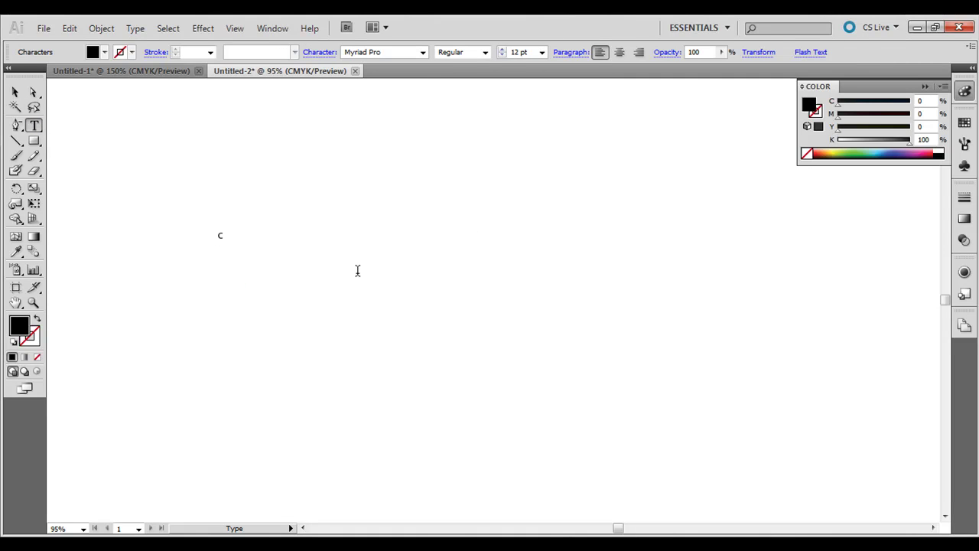
key("ctrl+a")
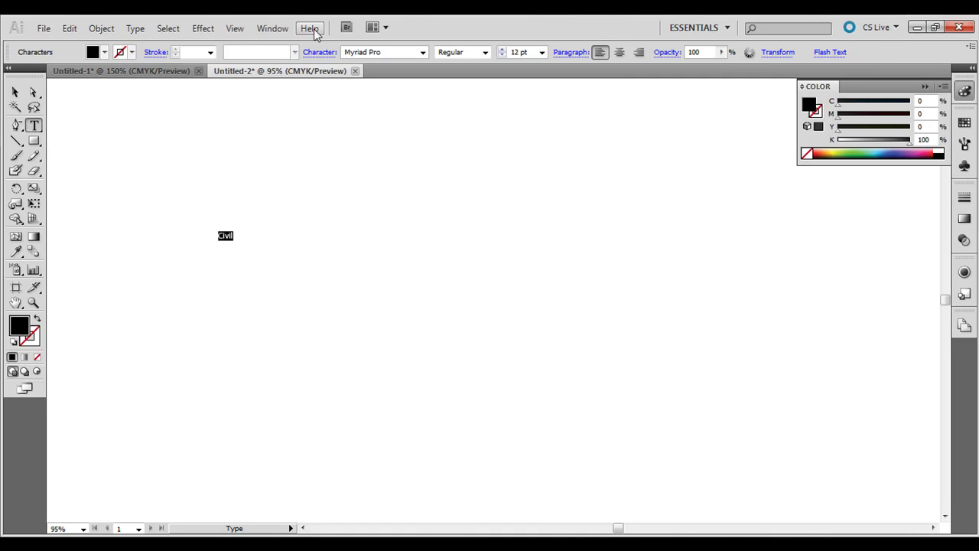
left_click(362, 51)
key("Up")
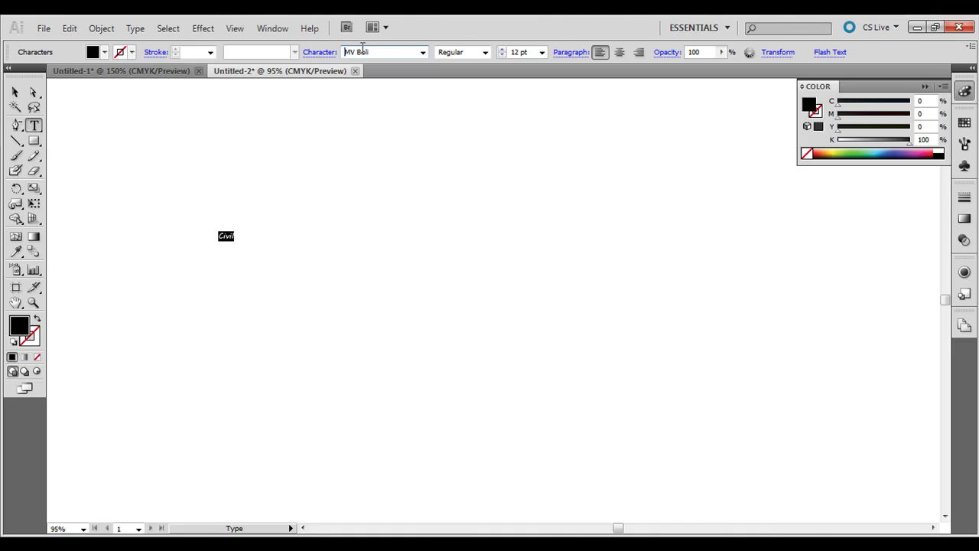
key("Up")
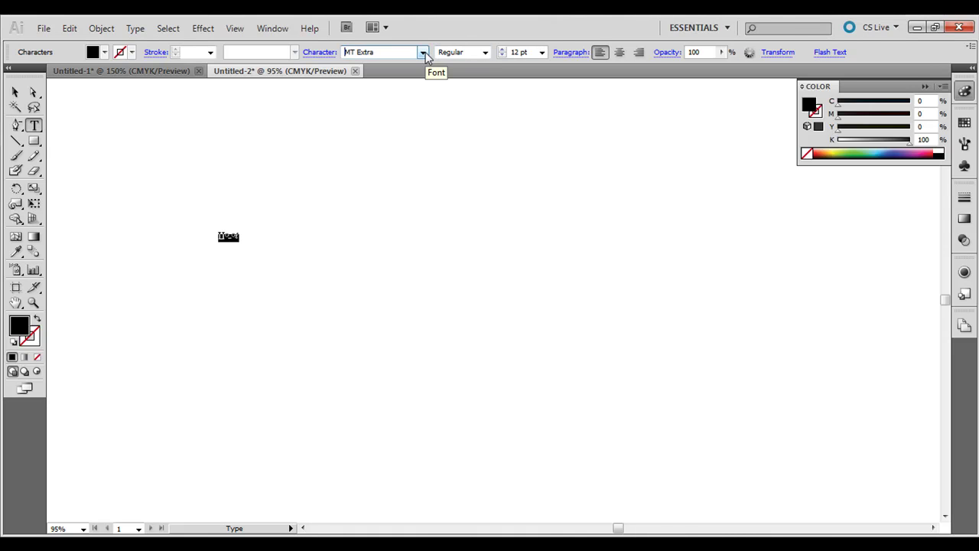
key("Up")
key("Up")
key("Up")
key("Up")
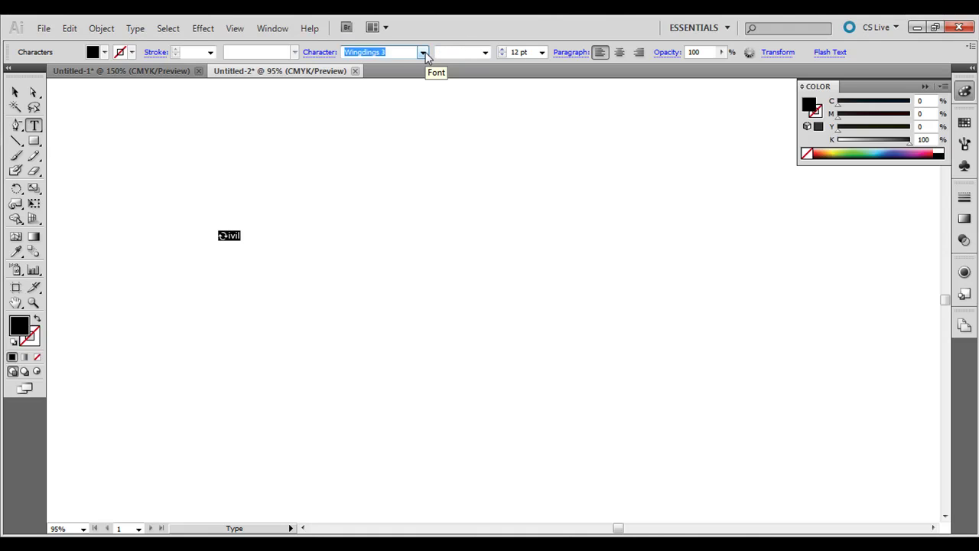
key("Up")
key("Up")
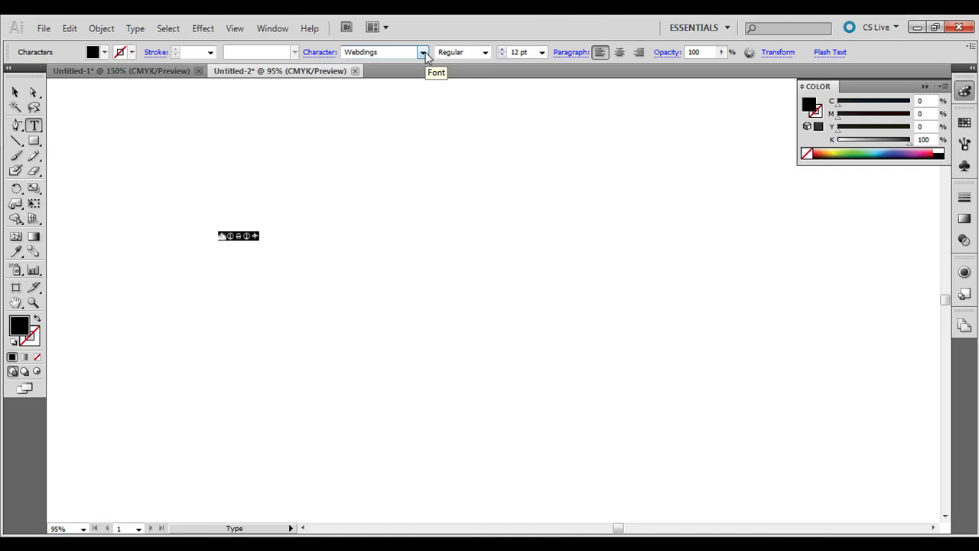
key("Up")
left_click(423, 52)
mouse_move(462, 129)
left_mouse_down()
mouse_move(463, 92)
mouse_move(464, 119)
left_mouse_up()
left_click(419, 136)
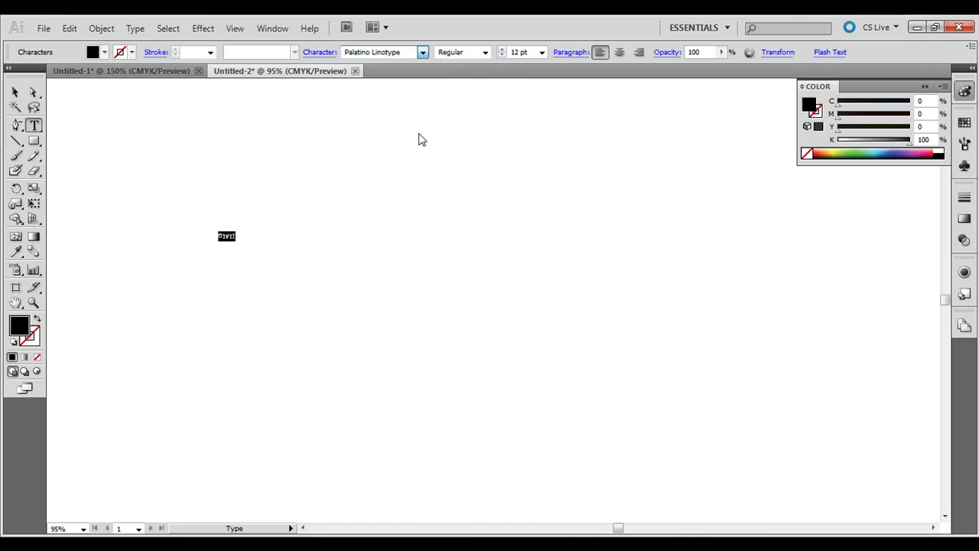
Scale the Civil text up to about 194 pt and shift it left.
left_click(19, 91)
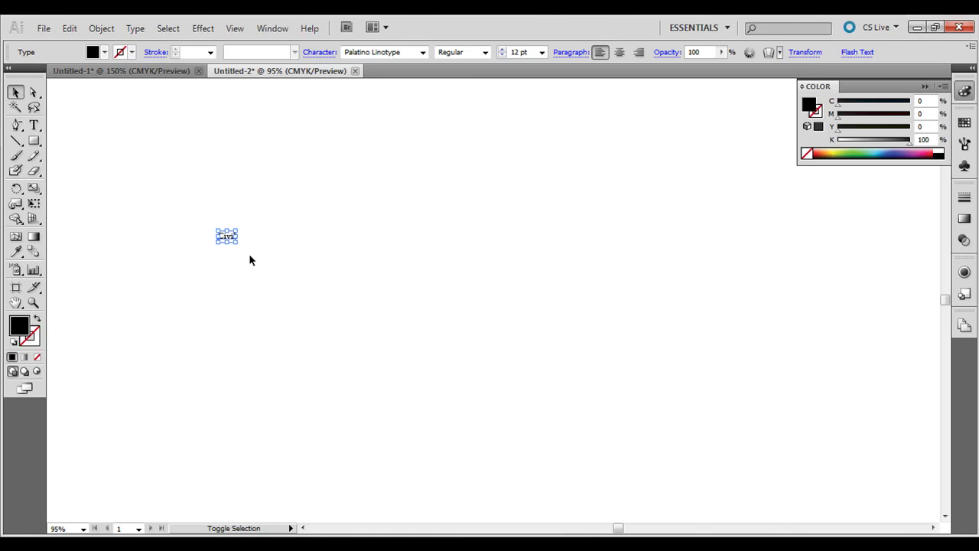
left_click_drag(237, 243, 428, 354)
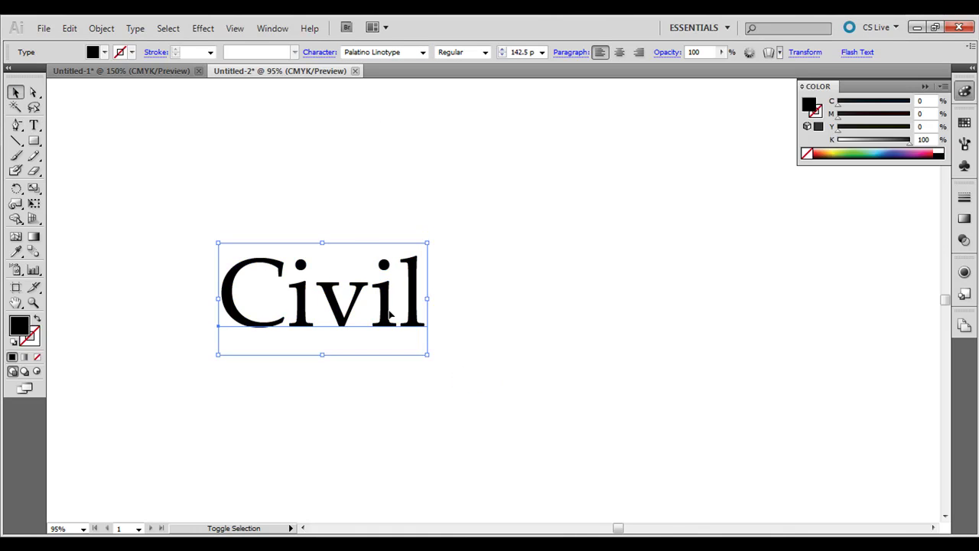
left_click_drag(390, 317, 381, 223)
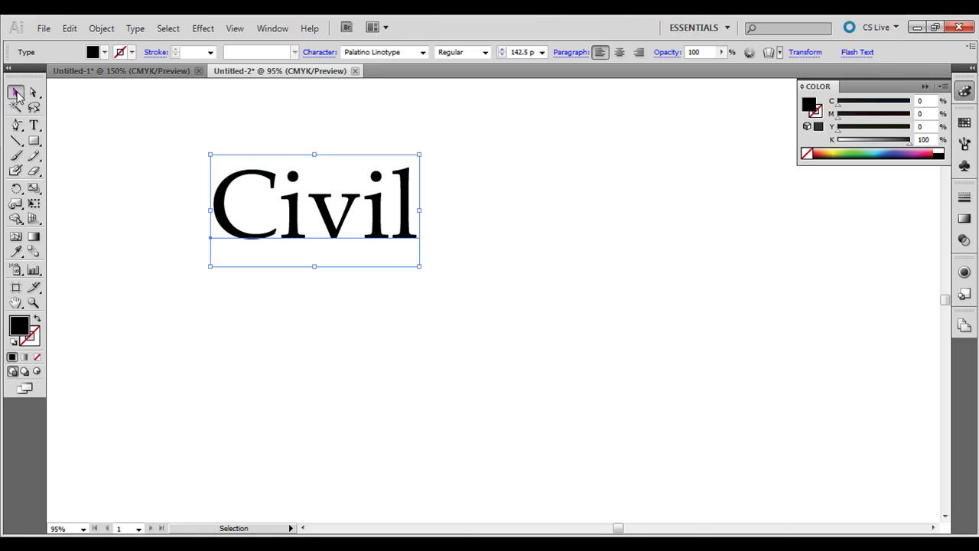
left_click_drag(419, 267, 497, 319)
left_click_drag(394, 250, 343, 250)
Duplicate Civil into copies placed above it and to its right.
left_click(33, 125)
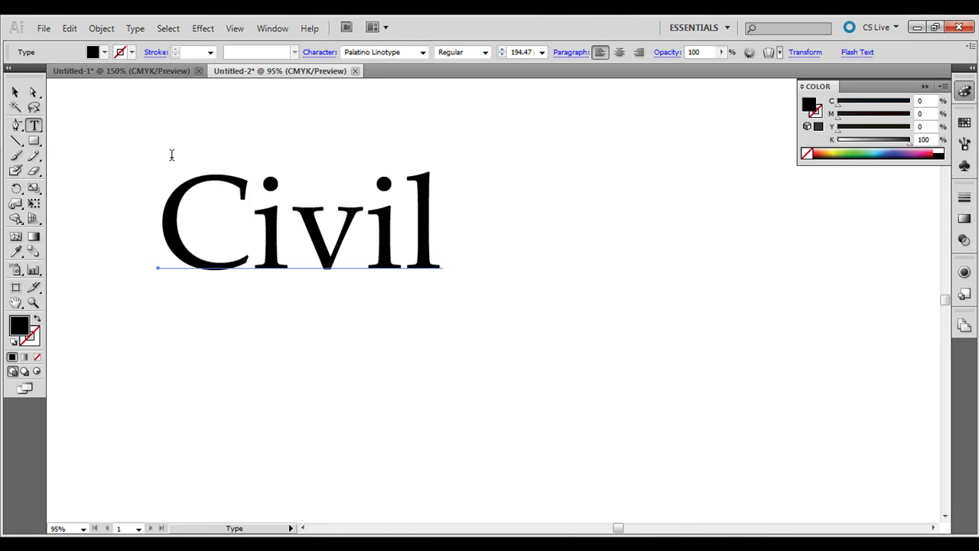
left_click(15, 93)
left_click_drag(361, 230, 353, 273)
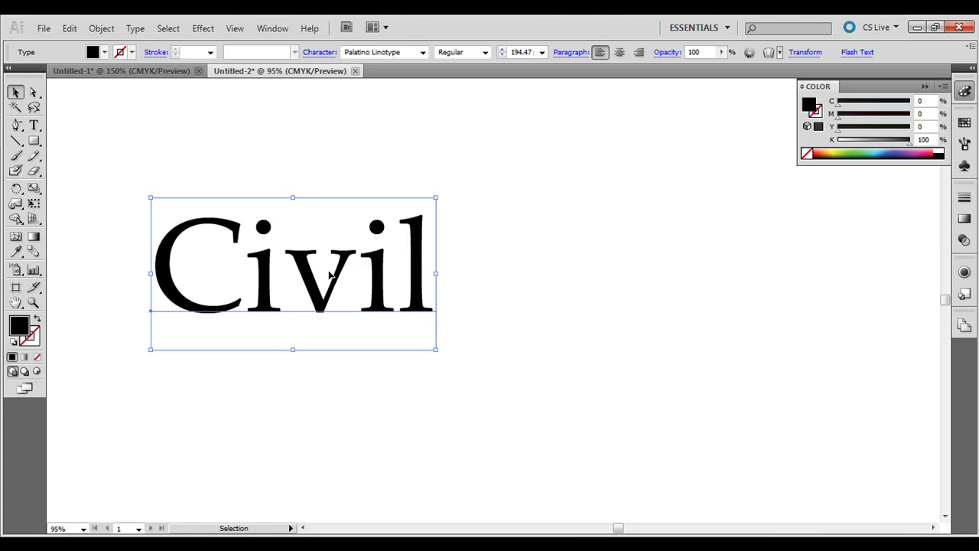
left_click_drag(329, 276, 284, 182)
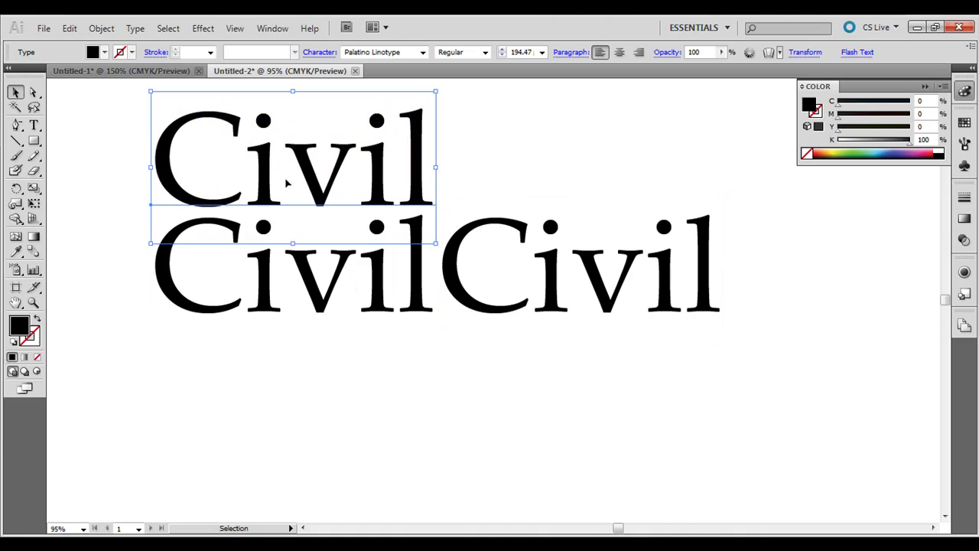
Retype the top copy as 'The' and the right-hand copy as 'Wars'.
key("t")
double_click(285, 178)
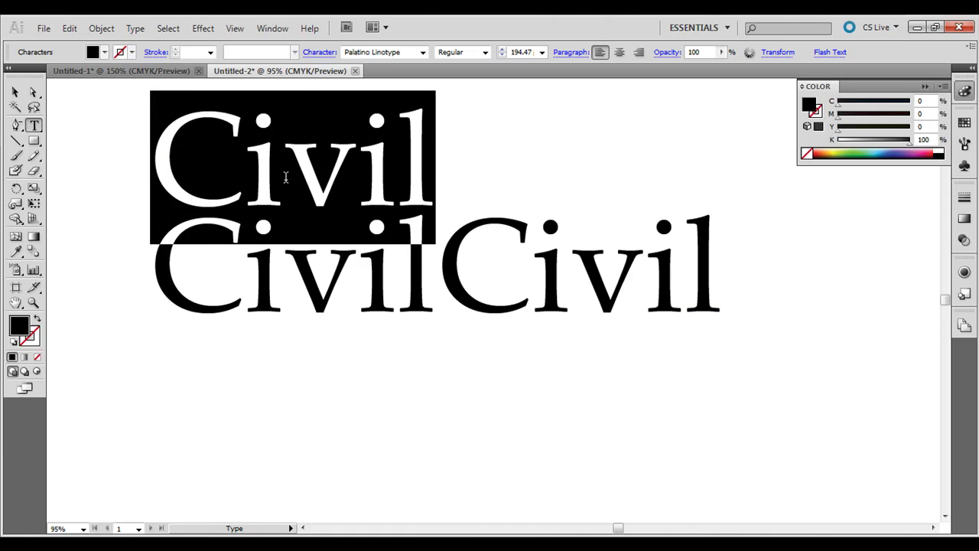
type("The")
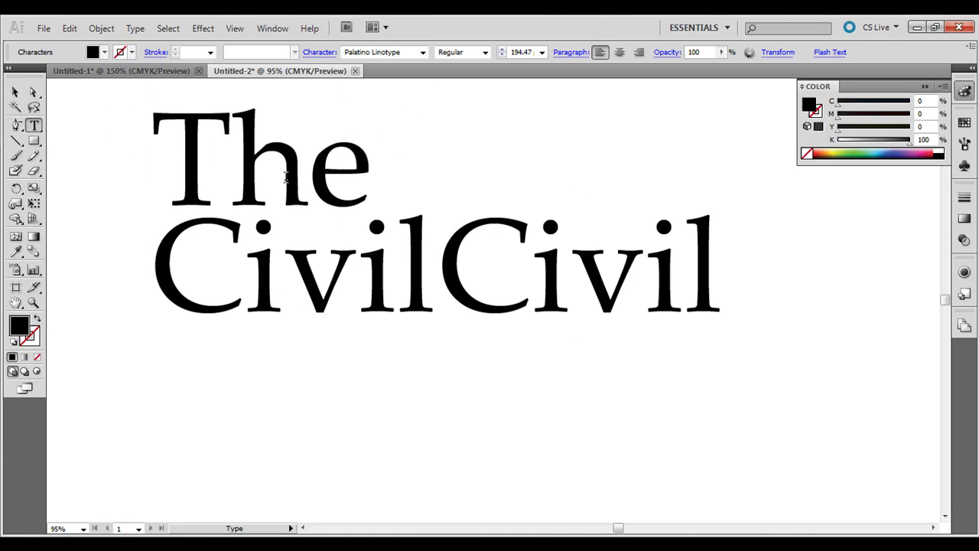
double_click(582, 286)
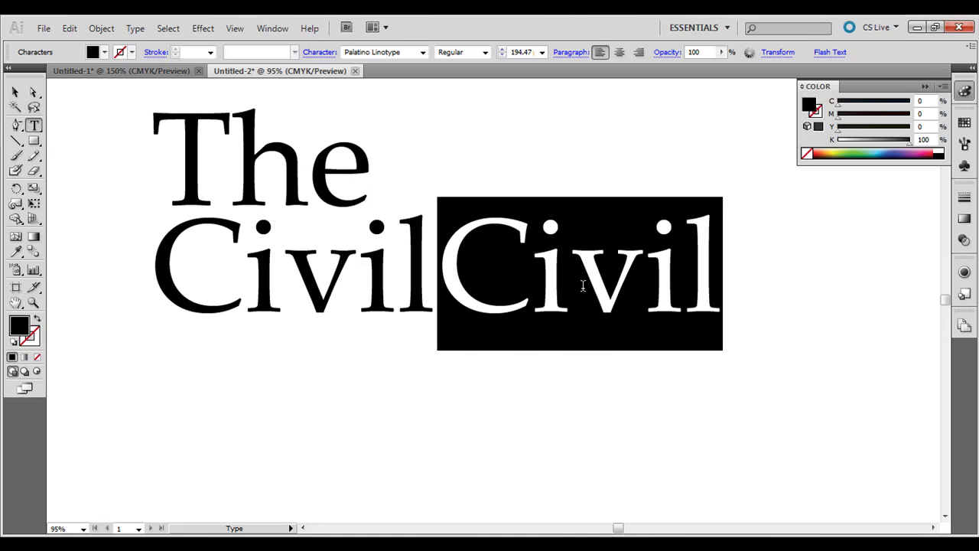
type("Wars")
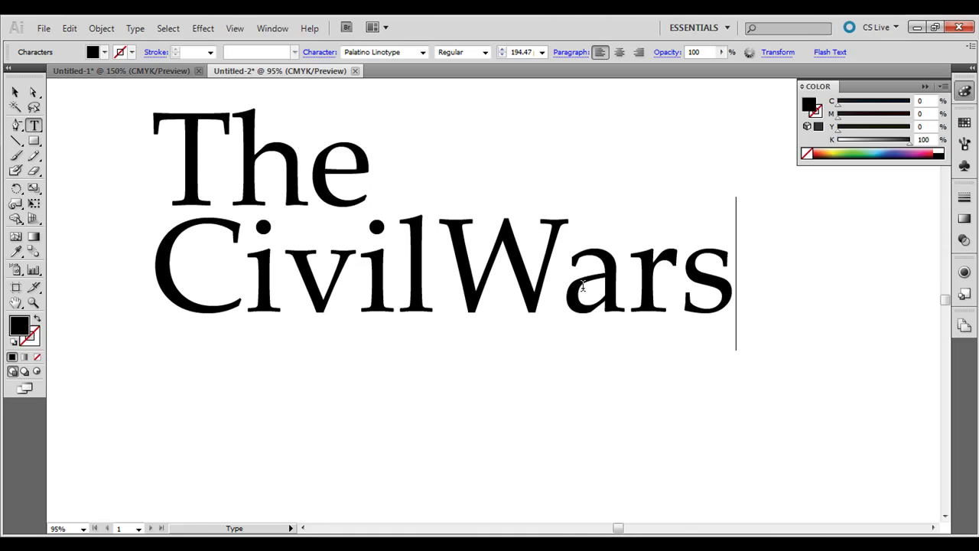
key("Escape")
Colour Wars orange and Civil light blue.
double_click(583, 289)
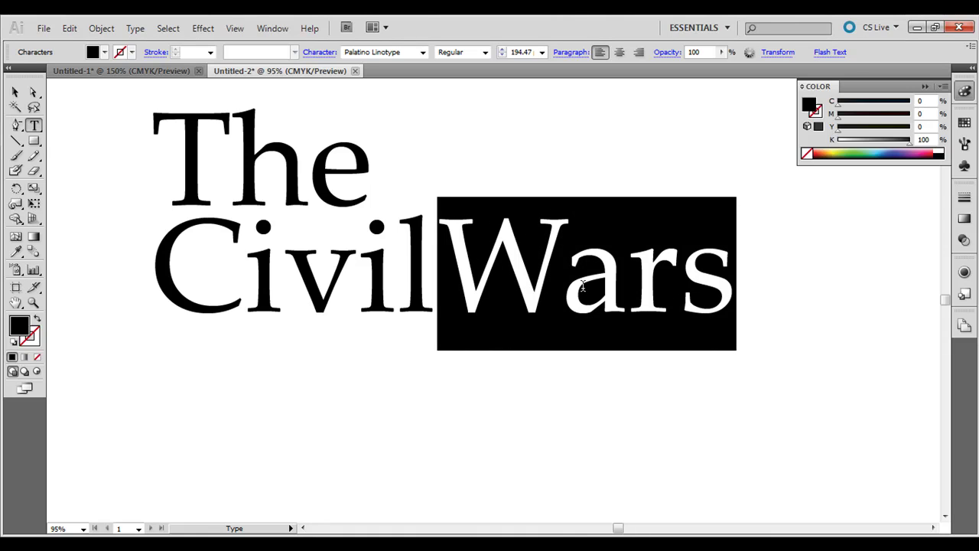
left_click(830, 153)
left_click(354, 266)
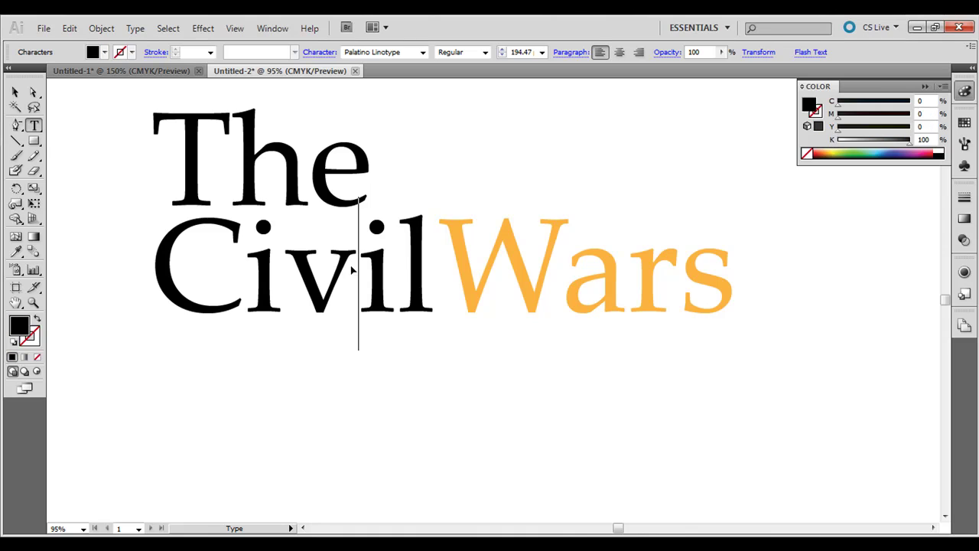
double_click(351, 266)
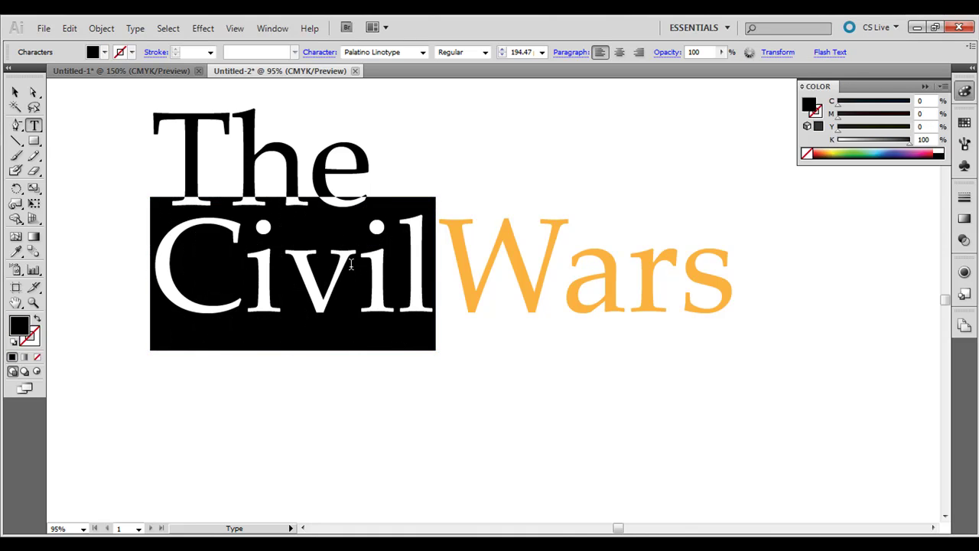
left_click(884, 150)
left_click(263, 161)
Shrink 'The' to a small size and place it just above Civil.
key("Escape")
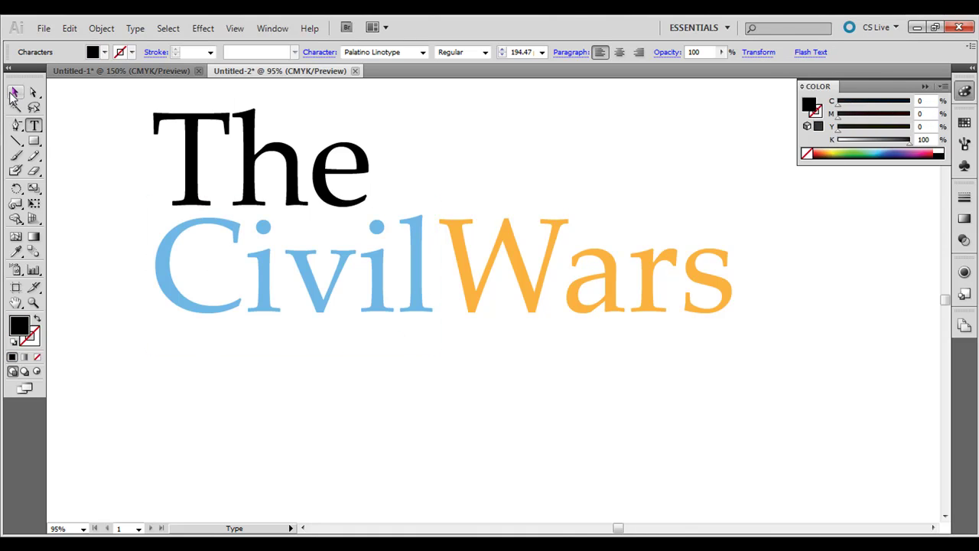
left_click_drag(372, 244, 193, 165)
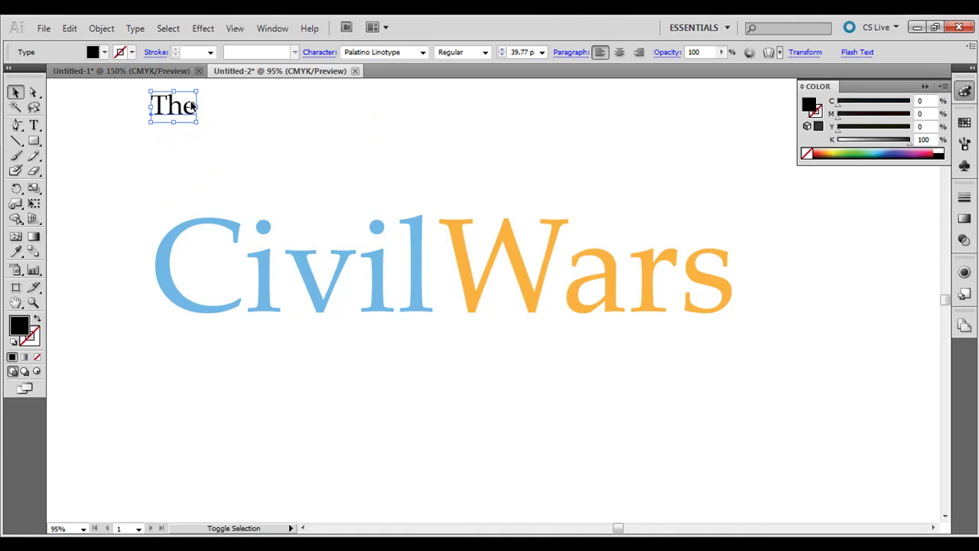
left_click_drag(186, 103, 203, 196)
left_click(242, 365)
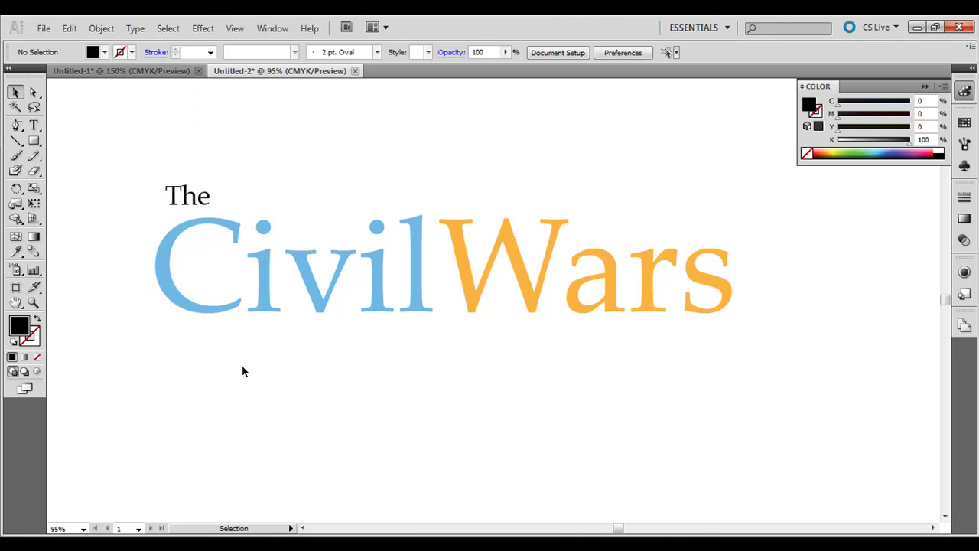
left_click(177, 247)
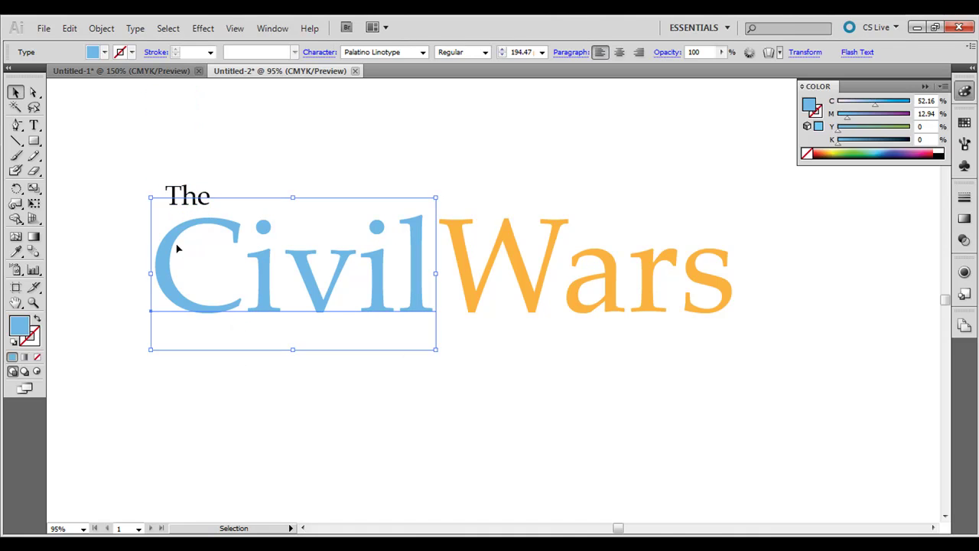
left_click(15, 202)
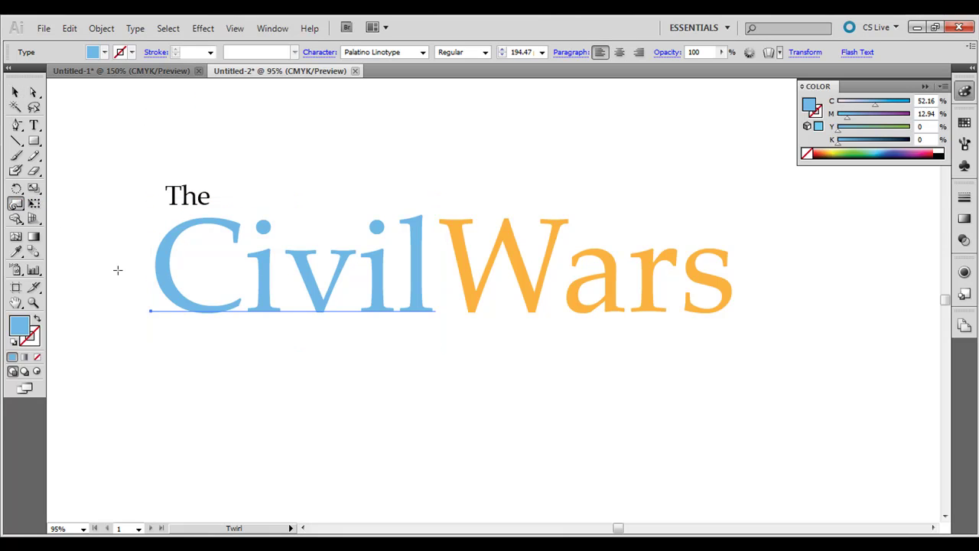
left_click(177, 304)
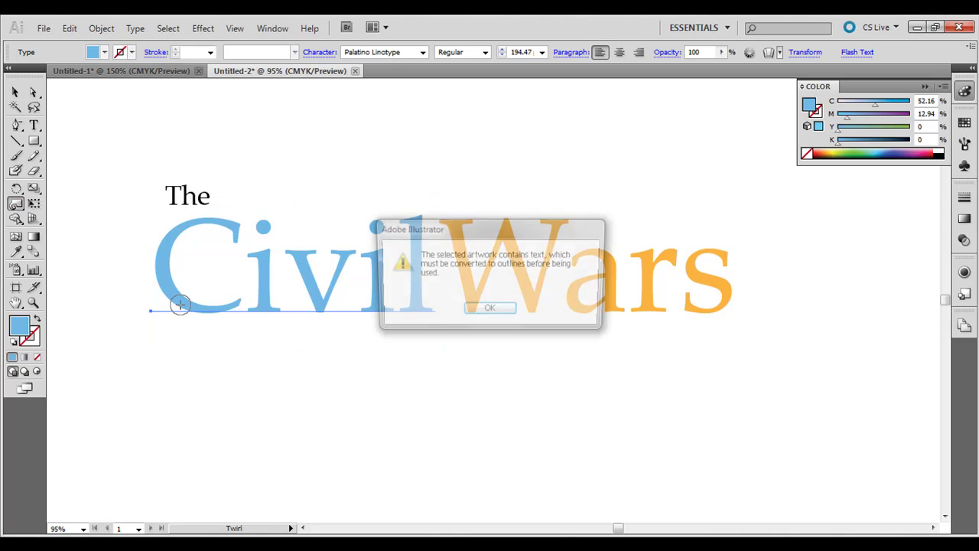
left_click(489, 312)
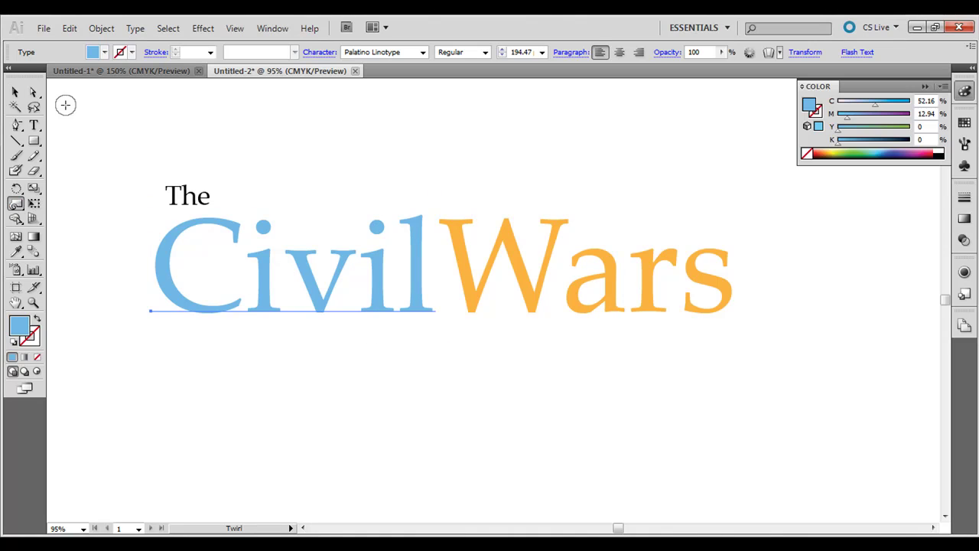
left_click(33, 126)
left_click_drag(257, 275, 327, 289)
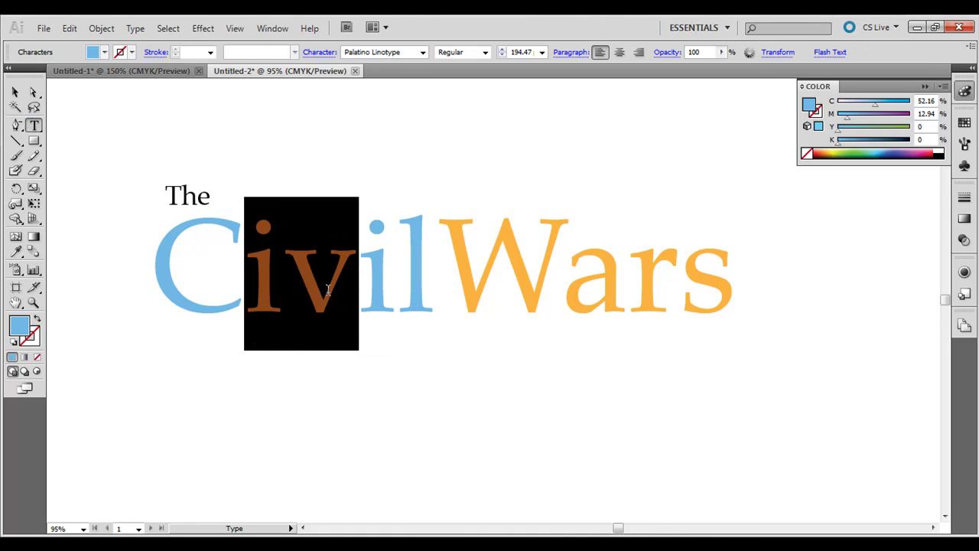
key("Delete")
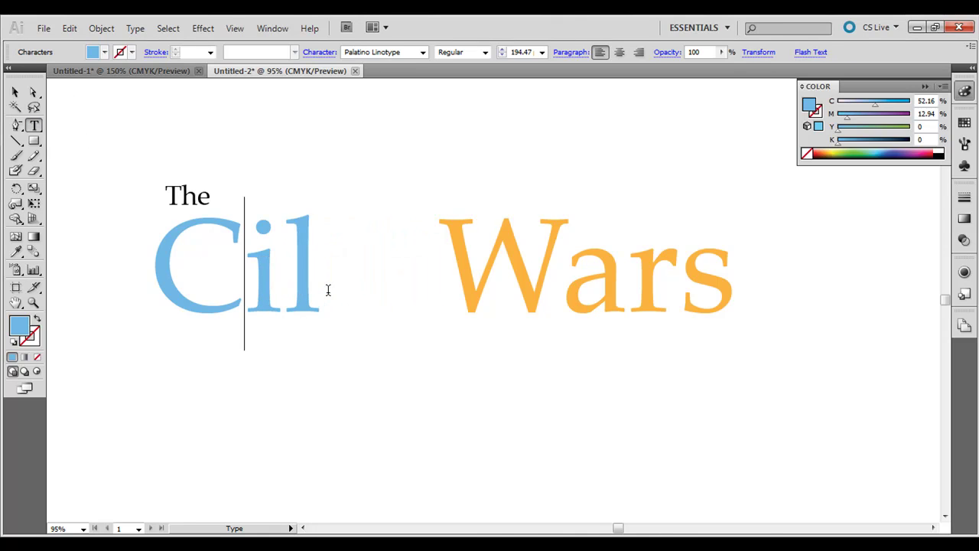
type("iv")
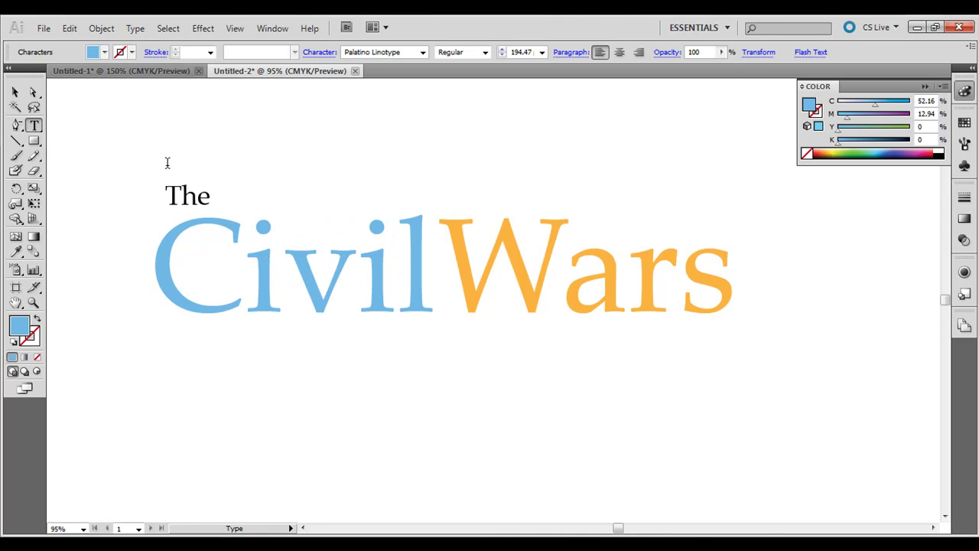
left_click(123, 71)
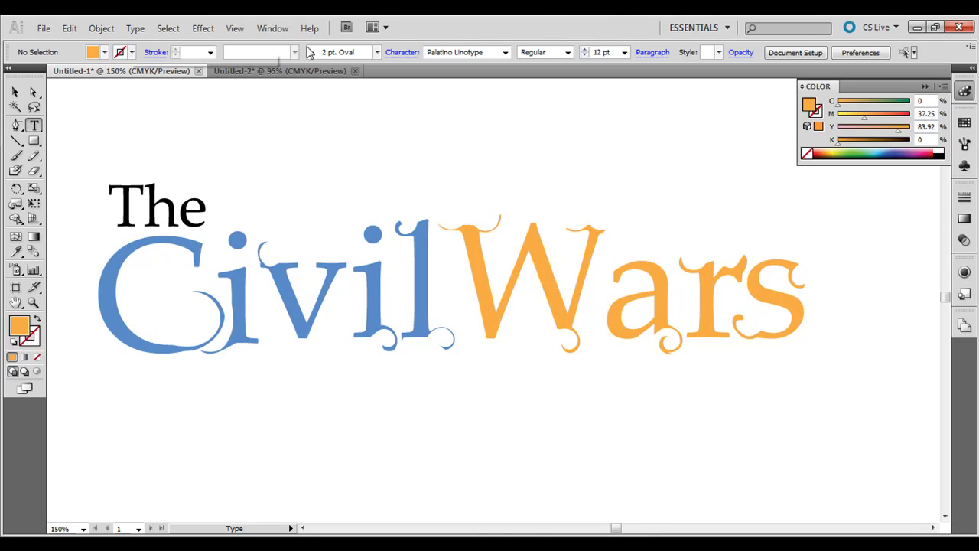
left_click(289, 71)
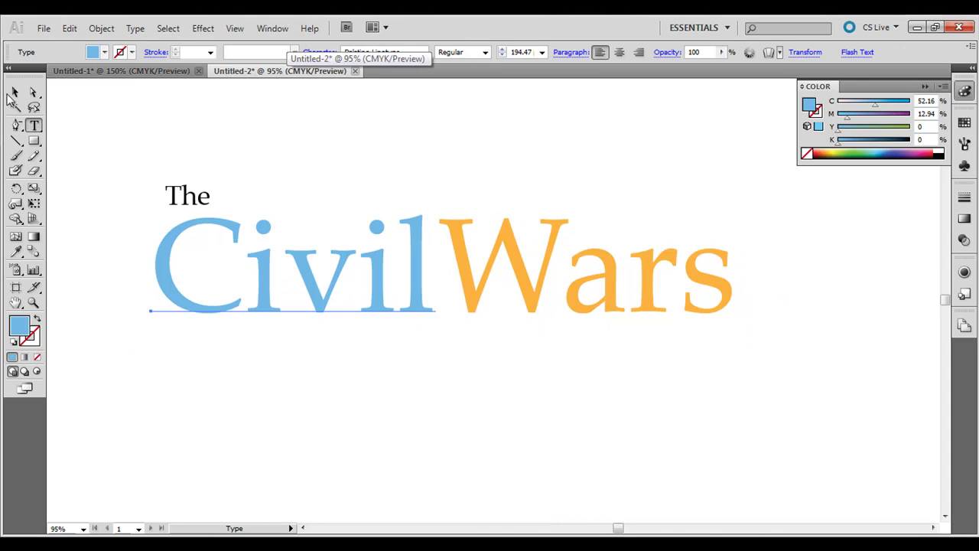
left_click(15, 92)
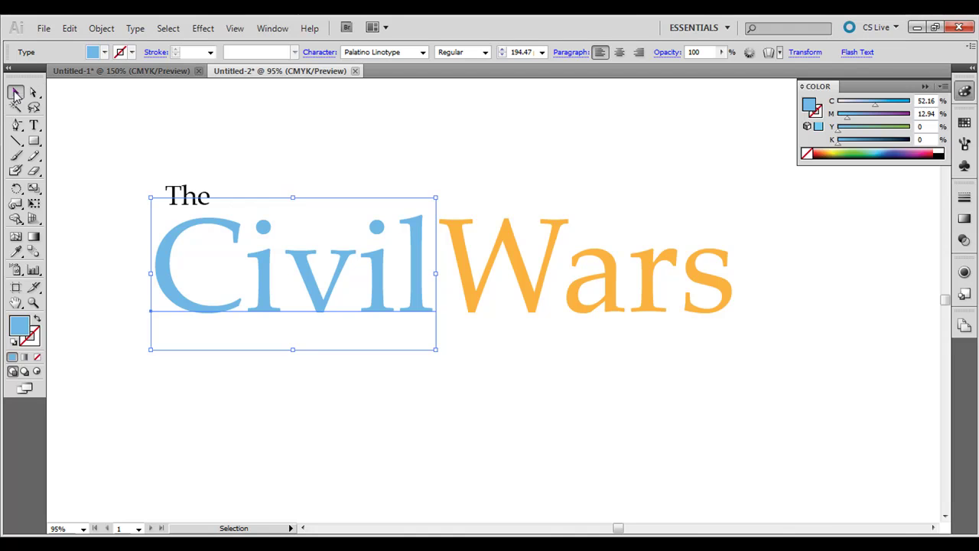
Create outlines from the Civil and Wars text, then zoom to 200%.
right_click(260, 267)
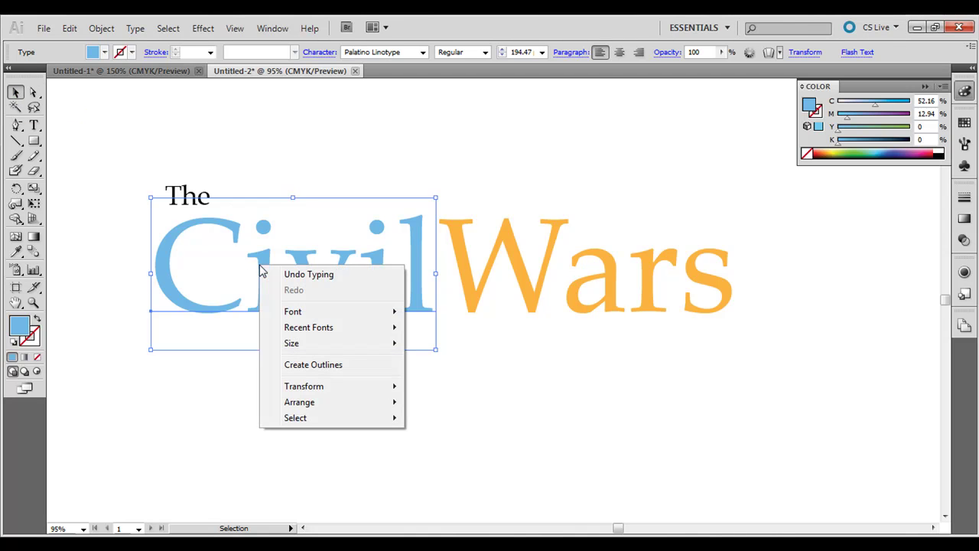
left_click(302, 366)
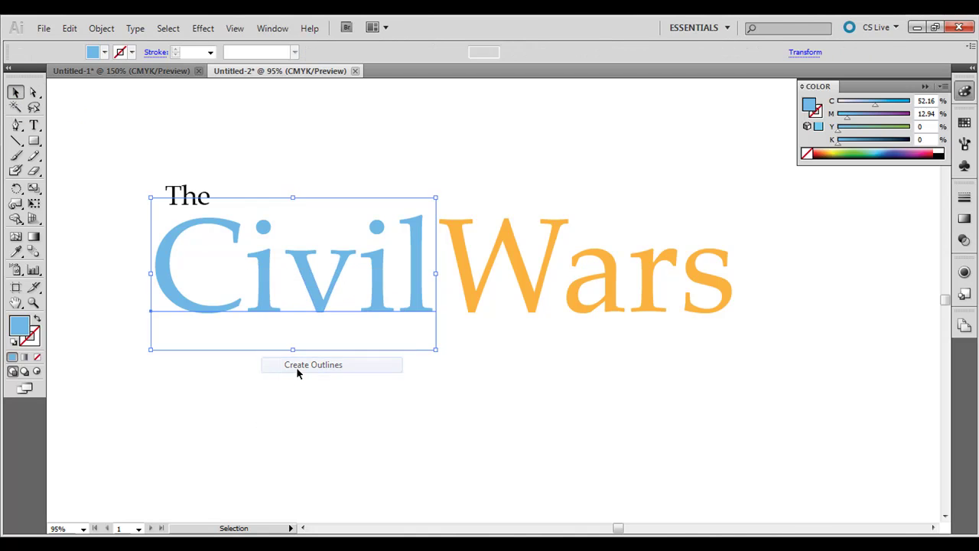
left_click(524, 295)
right_click(533, 274)
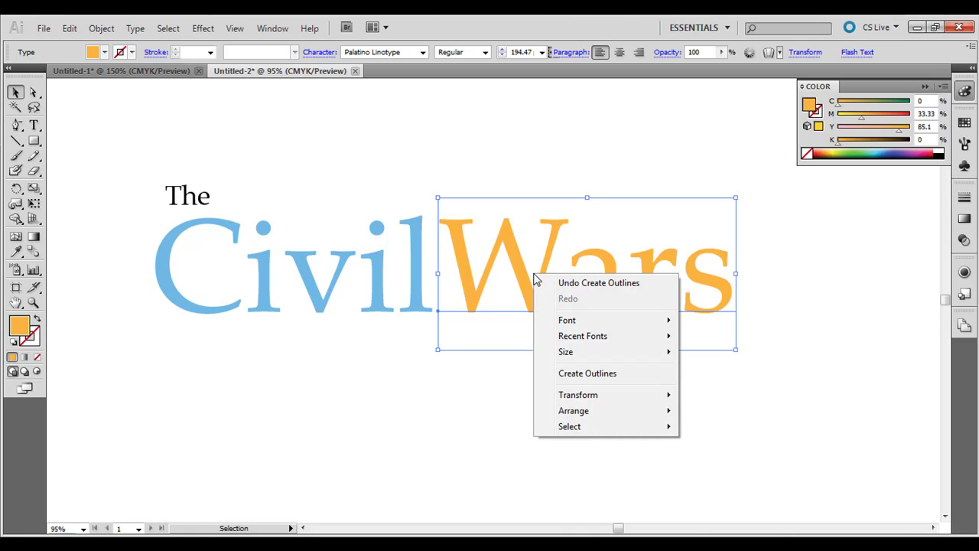
left_click(568, 372)
left_click(374, 384)
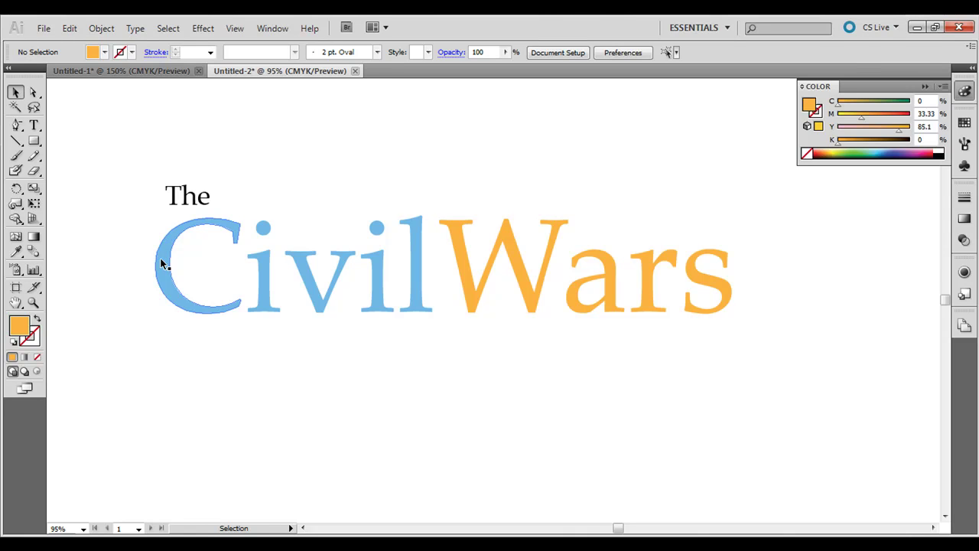
key("ctrl+equal")
key("ctrl+equal")
key("ctrl+equal")
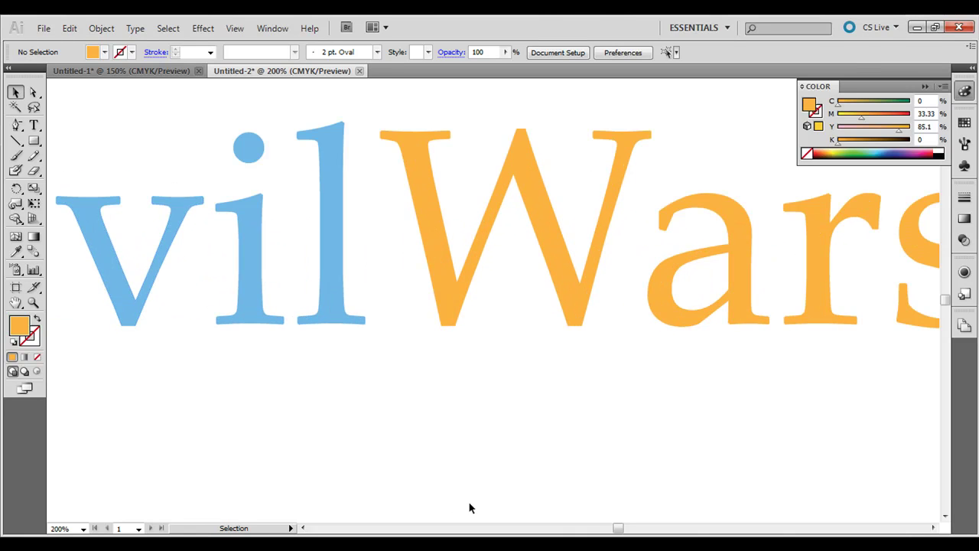
left_click_drag(617, 528, 606, 527)
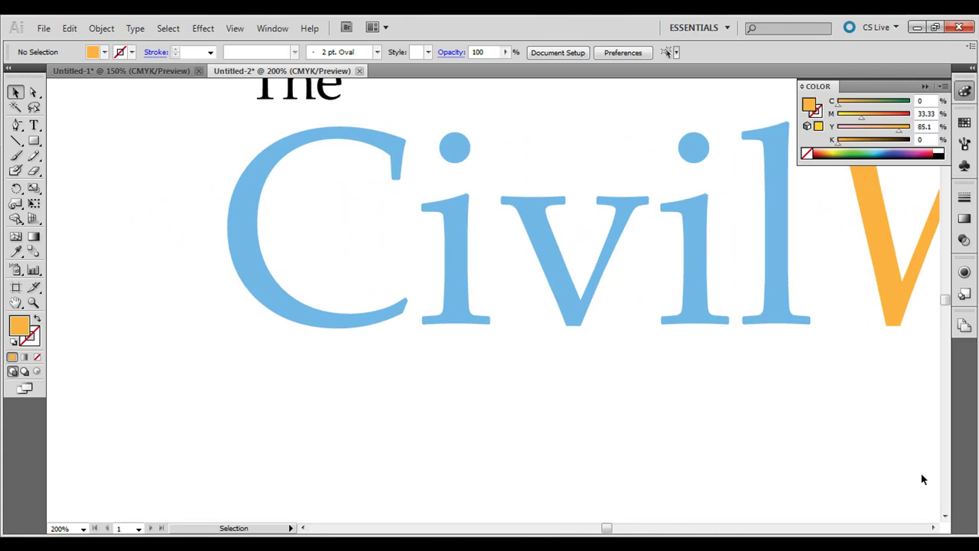
left_click_drag(948, 304, 946, 296)
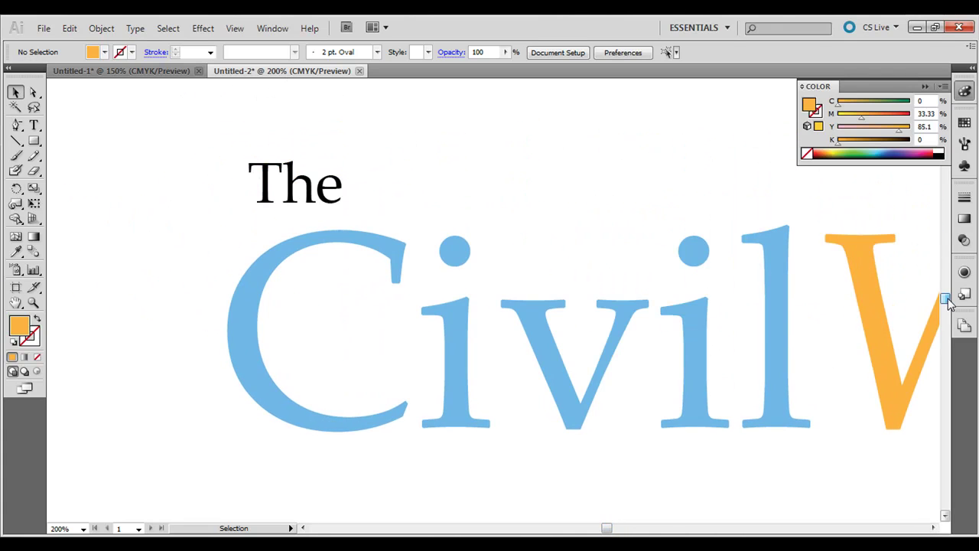
left_click(277, 265)
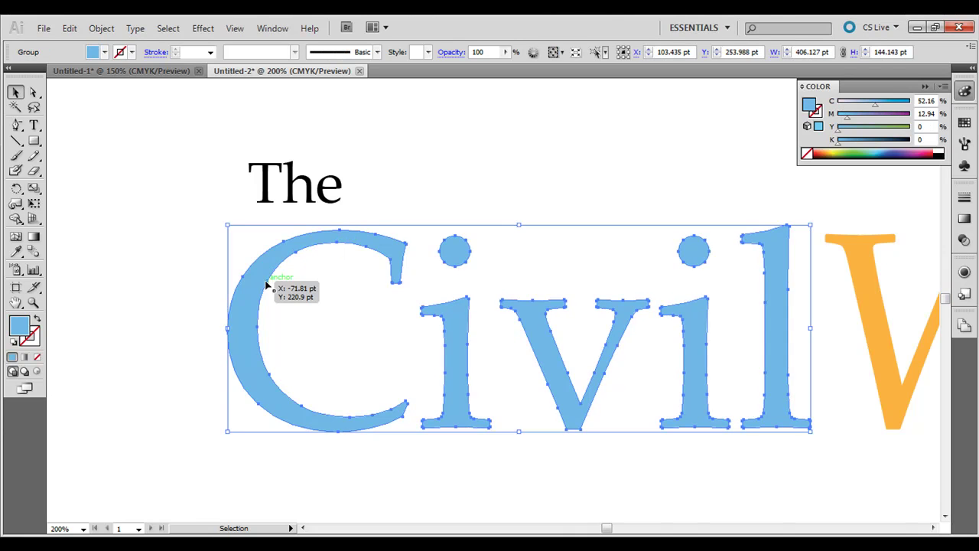
left_click(34, 92)
key("ctrl+shift+a")
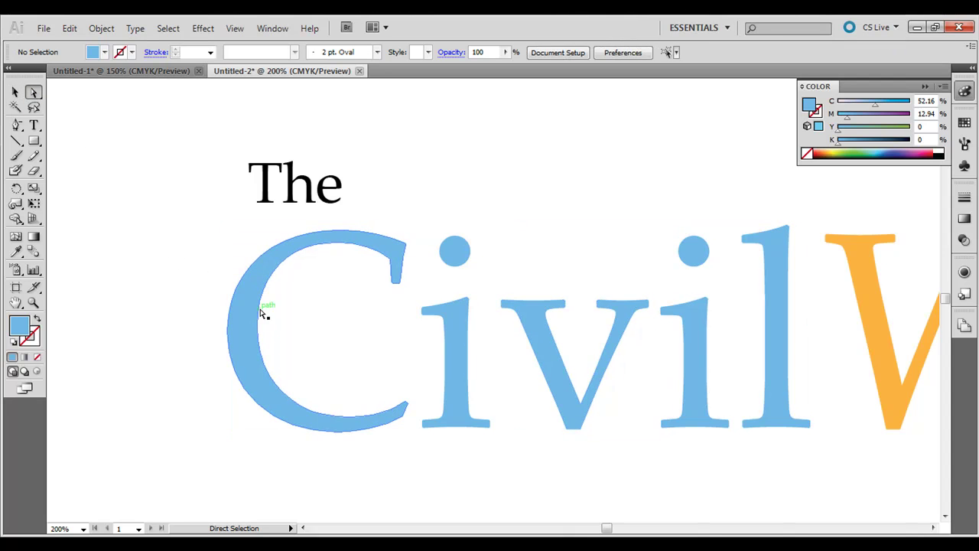
left_click_drag(259, 321, 267, 330)
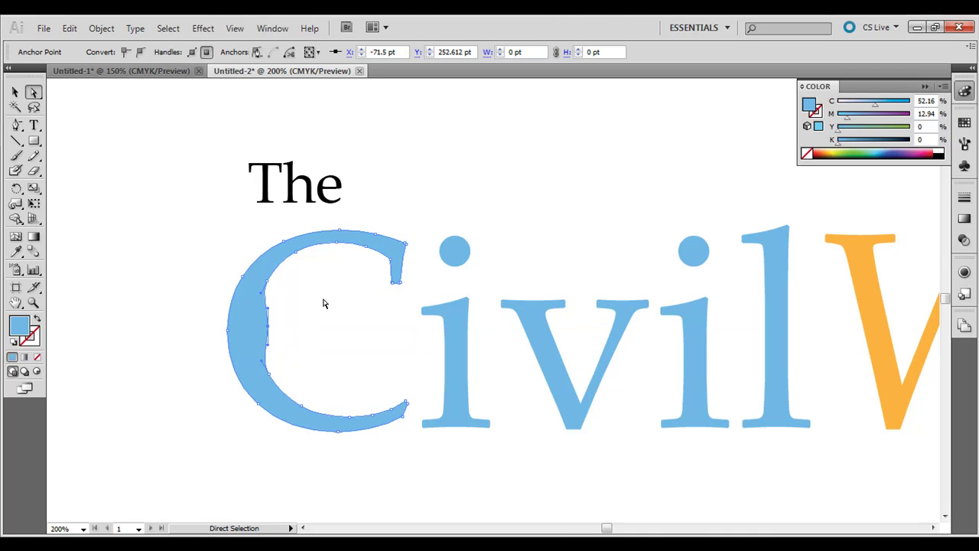
key("ctrl+z")
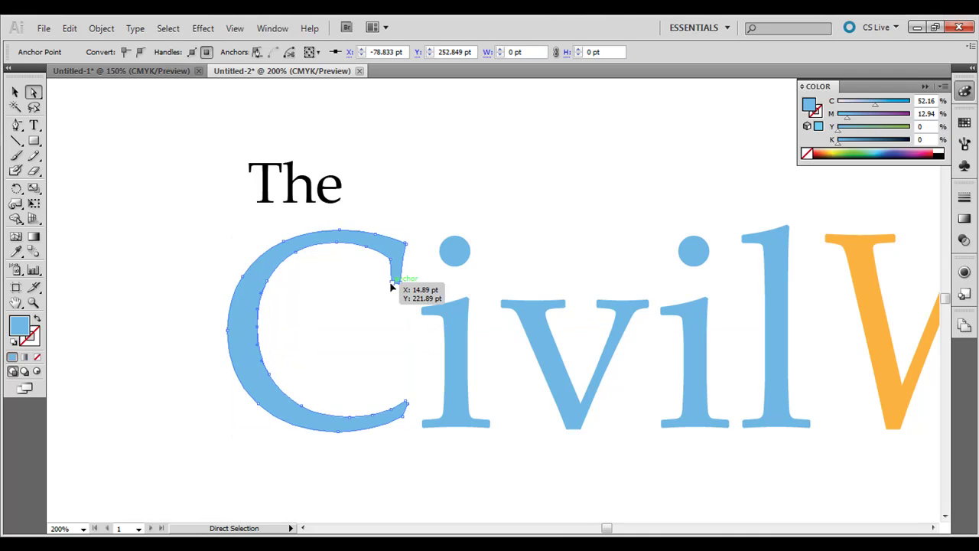
left_click_drag(391, 286, 387, 290)
key("ctrl")
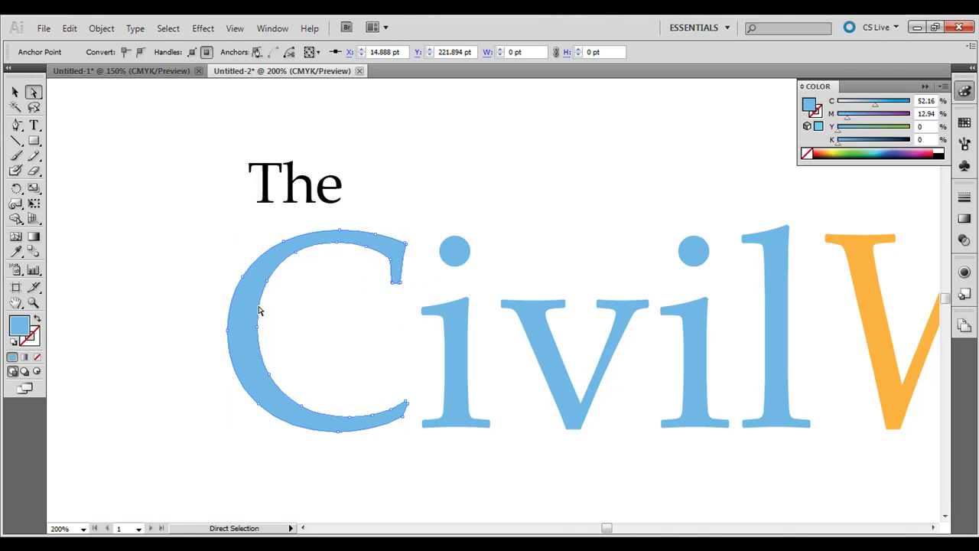
left_click(233, 334)
left_click_drag(225, 310, 271, 301)
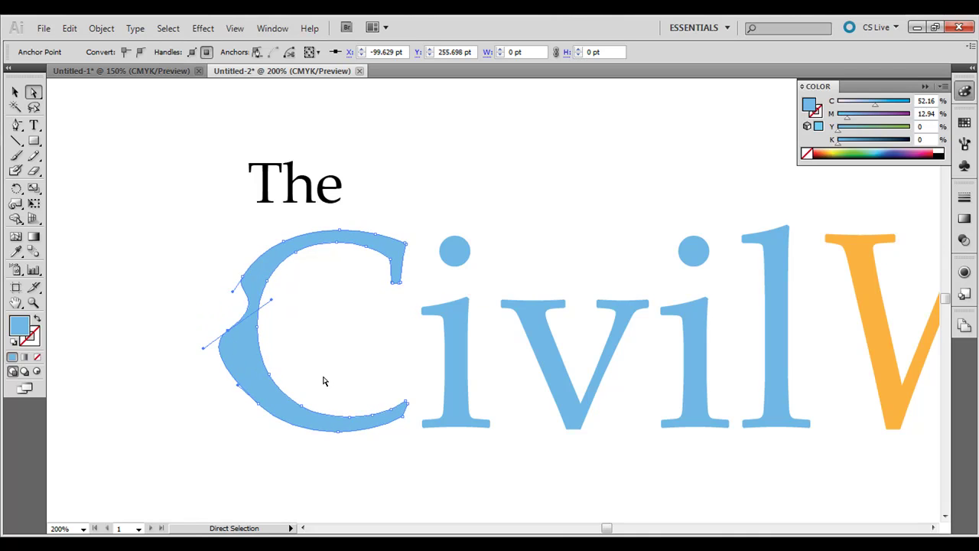
key("ctrl+z")
Move the outlined C left and down, away from 'ivil'.
left_click(184, 409)
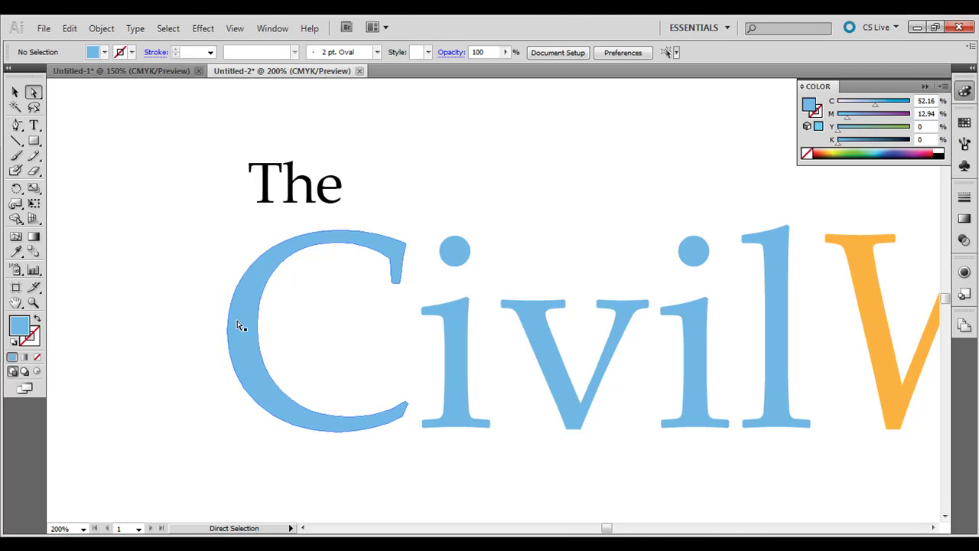
left_click(254, 298)
left_click_drag(255, 298, 102, 332)
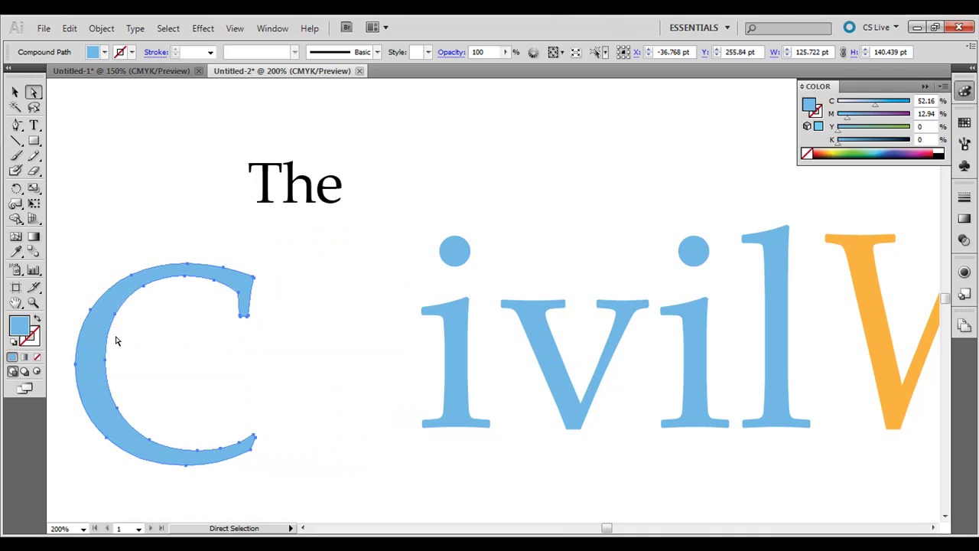
Pull the C's lower-right anchor up and right to extend its tail.
left_click(271, 429)
left_click(254, 438)
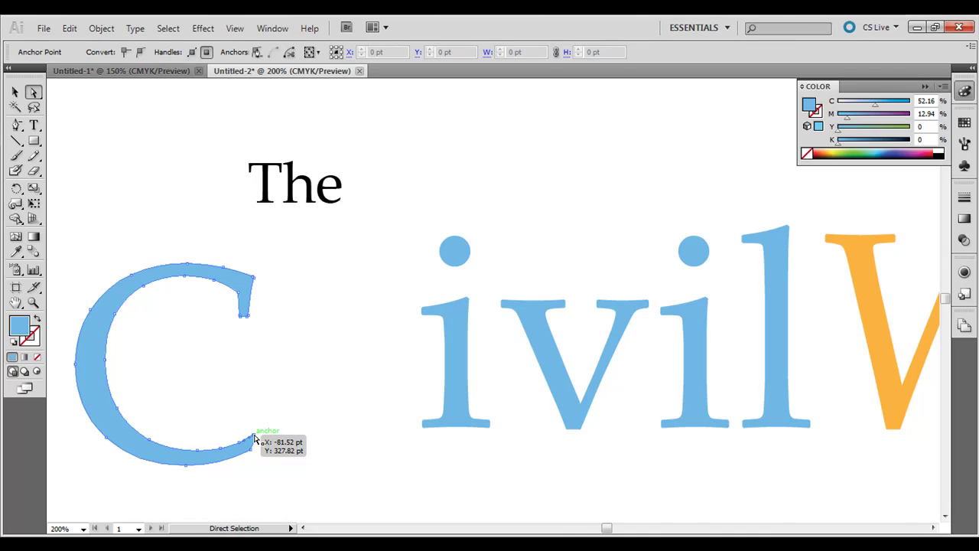
mouse_move(255, 437)
left_mouse_down()
mouse_move(260, 426)
mouse_move(271, 433)
left_mouse_up()
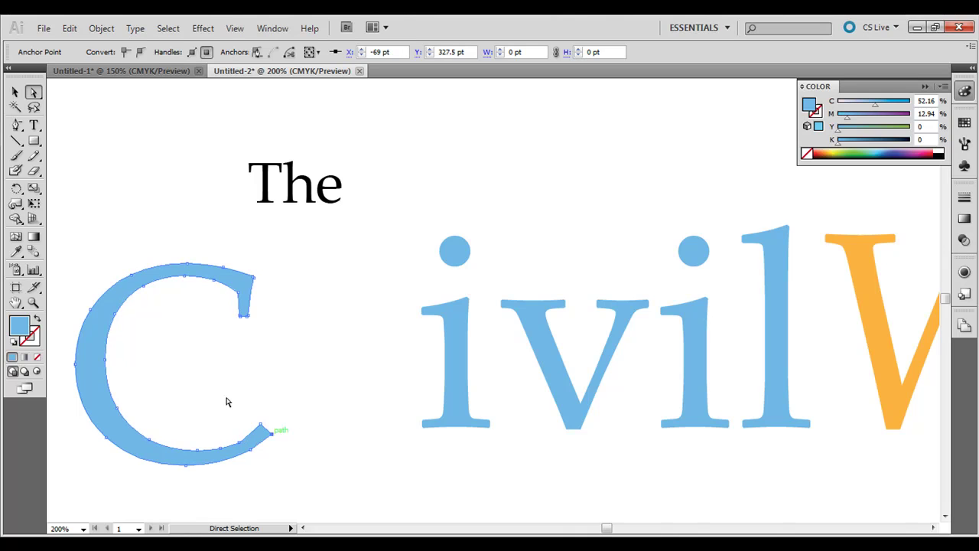
left_click(15, 203)
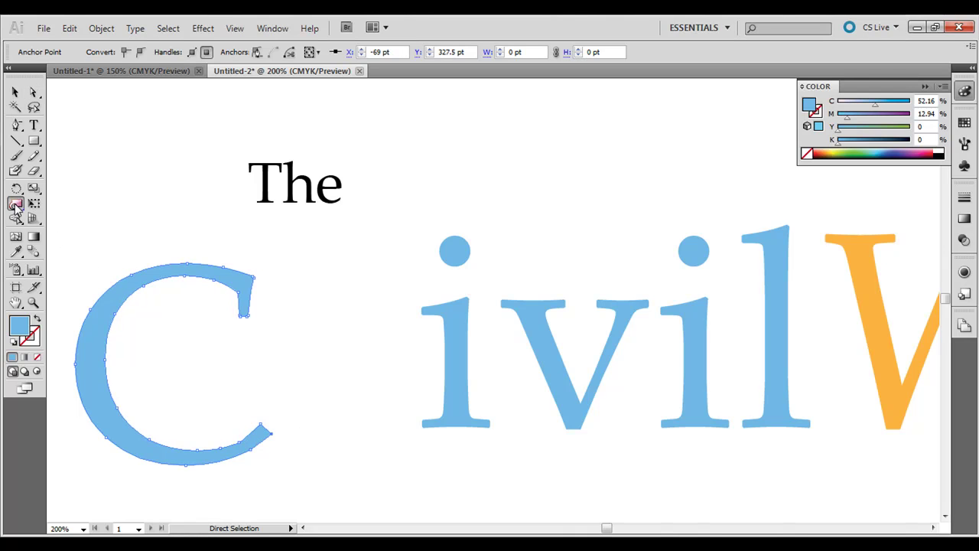
Set the Twirl tool brush Width and Height to 75 pt.
mouse_move(15, 204)
left_mouse_down()
mouse_move(67, 216)
mouse_move(61, 211)
mouse_move(60, 238)
mouse_move(74, 240)
left_mouse_up()
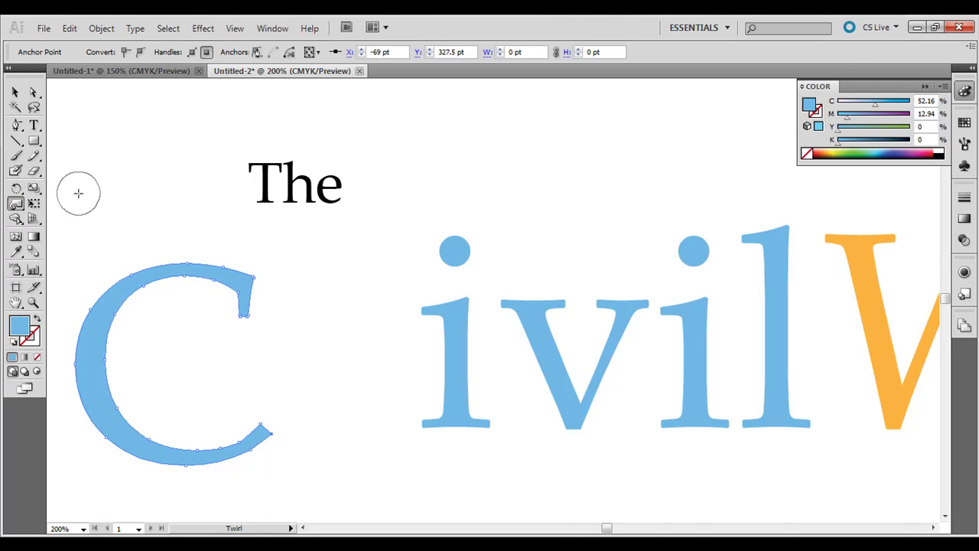
double_click(16, 203)
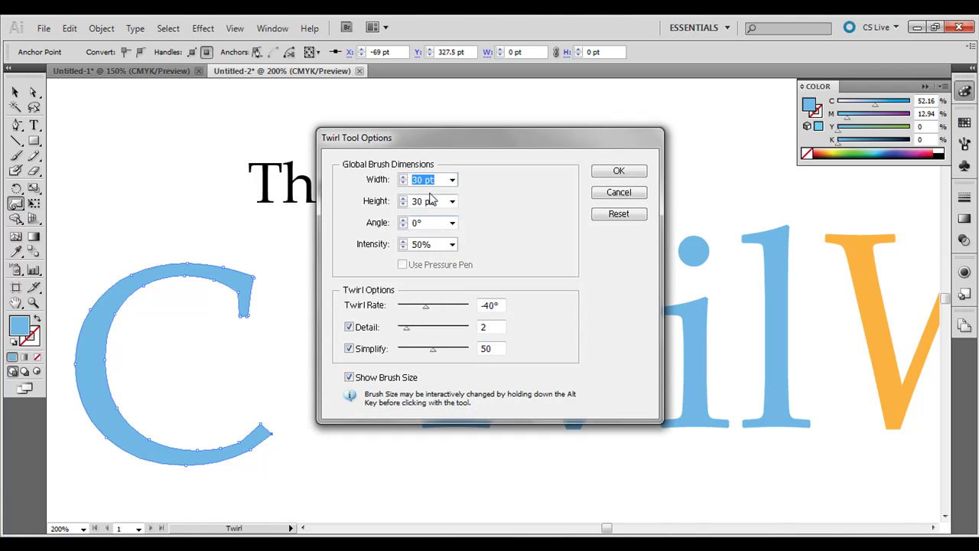
type("75")
key("Tab")
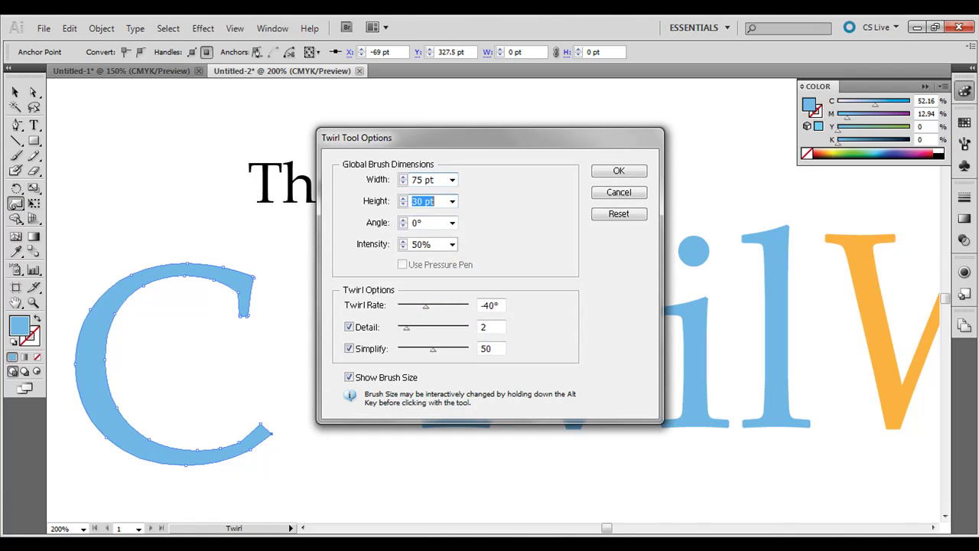
type("75")
left_click(639, 172)
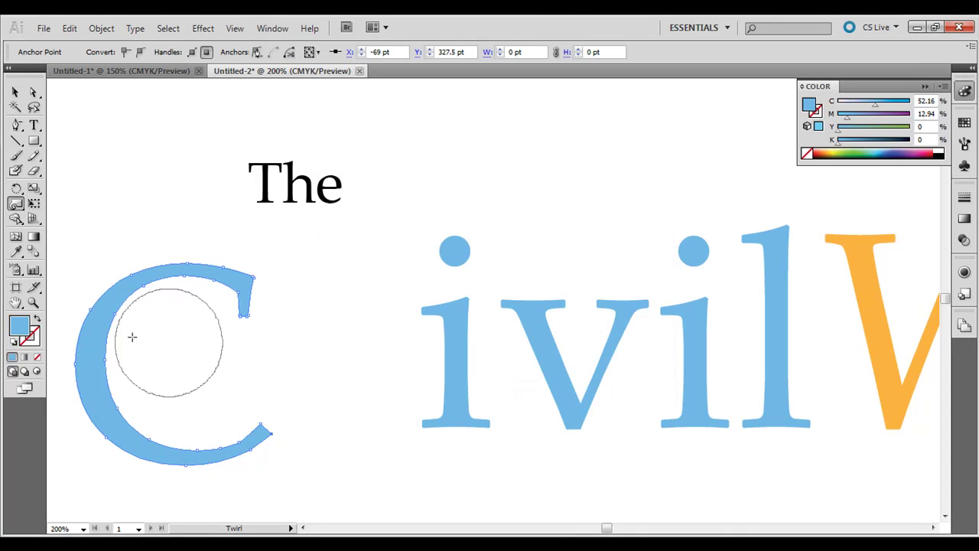
Try a twirl on the C's tail, then undo it.
left_click(15, 92)
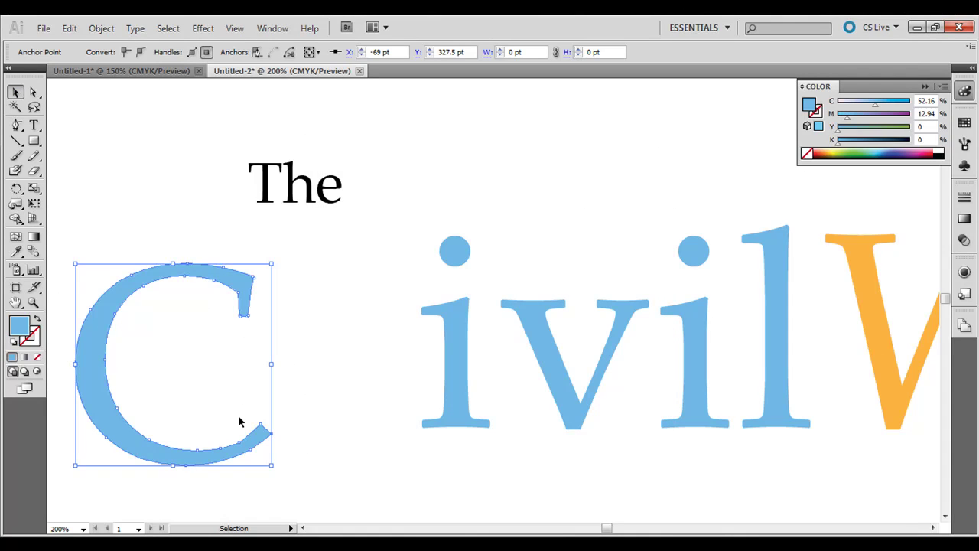
left_click(16, 203)
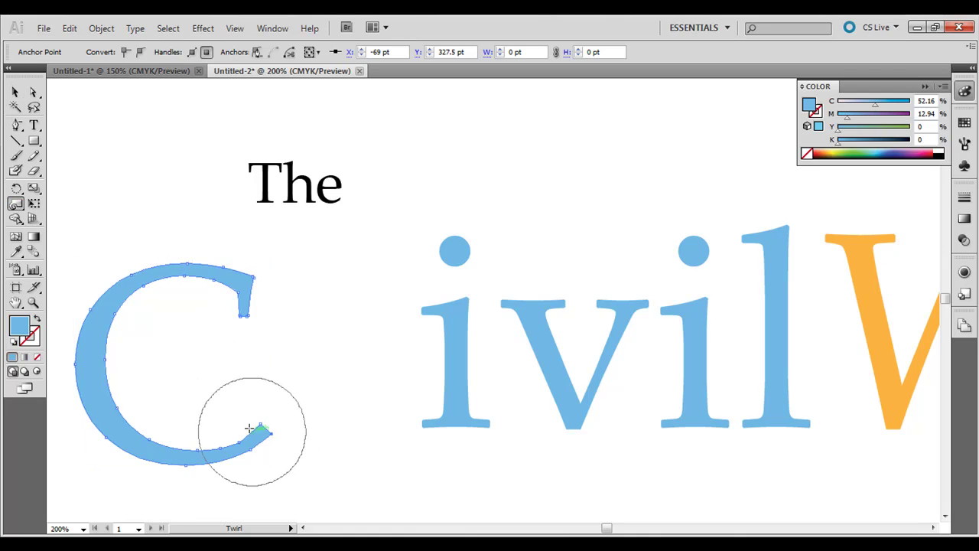
left_click_drag(251, 423, 252, 421)
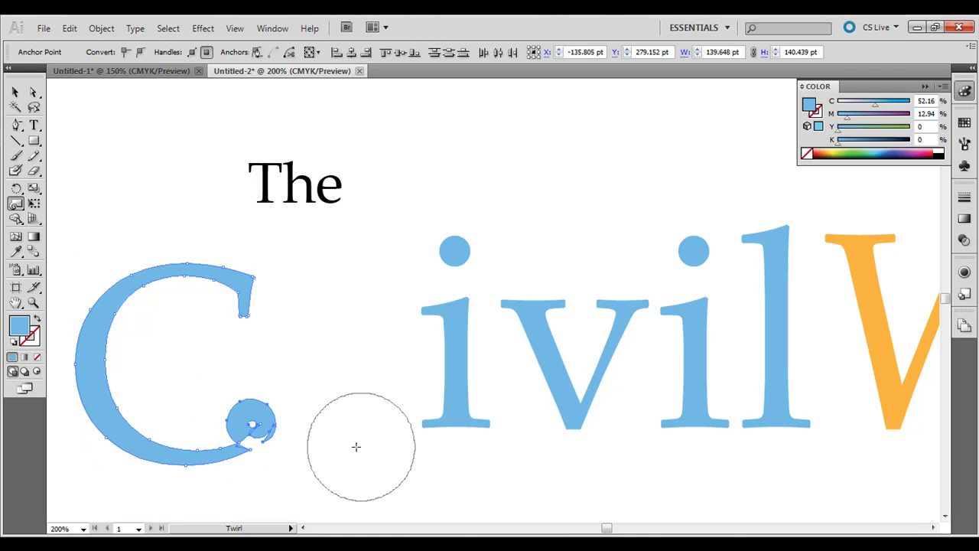
key("ctrl+z")
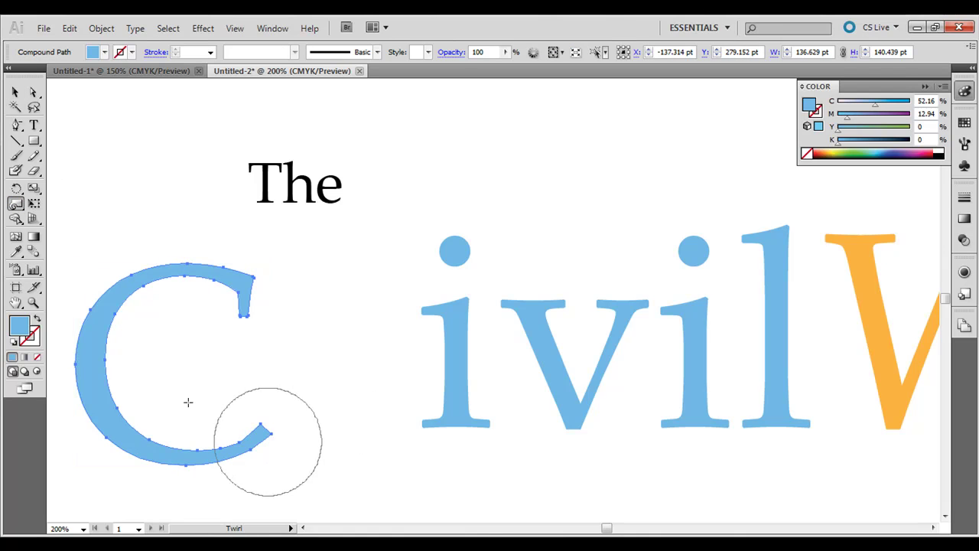
Change the Twirl Rate to 40° and curl the C's tail upward.
double_click(15, 203)
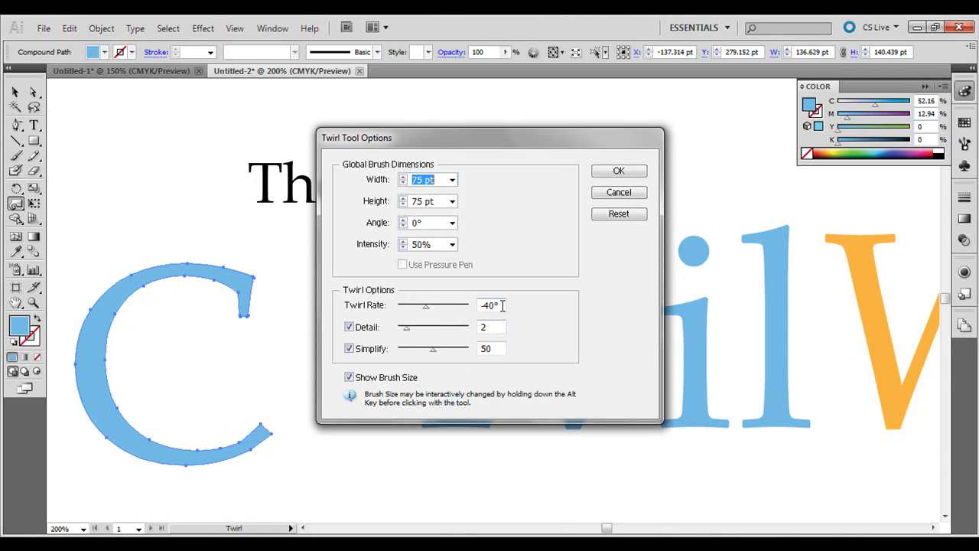
left_click_drag(501, 305, 419, 309)
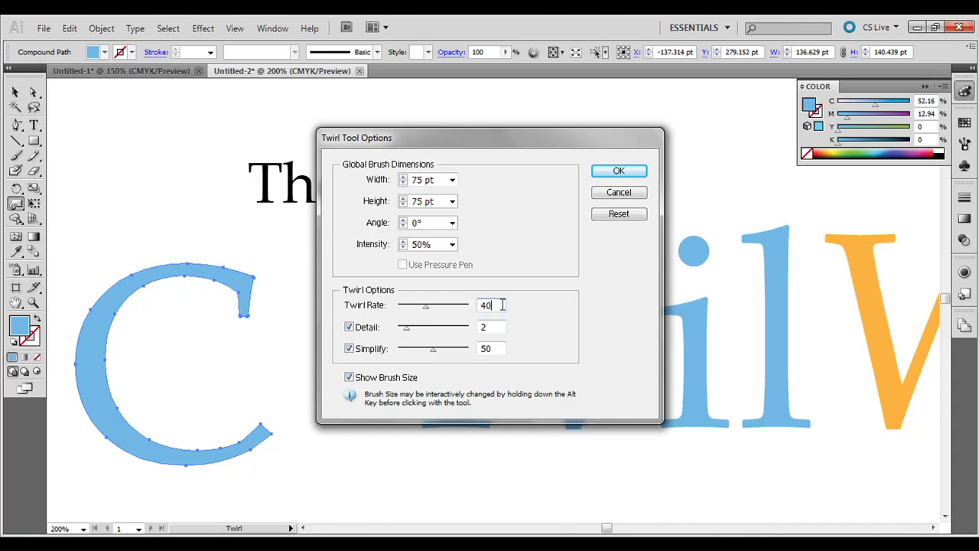
left_click(619, 171)
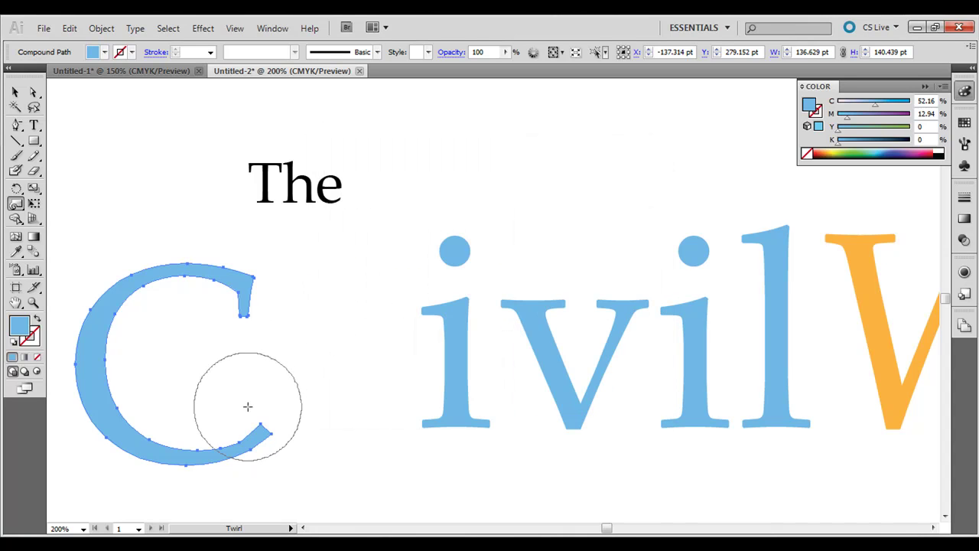
left_click_drag(245, 406, 232, 389)
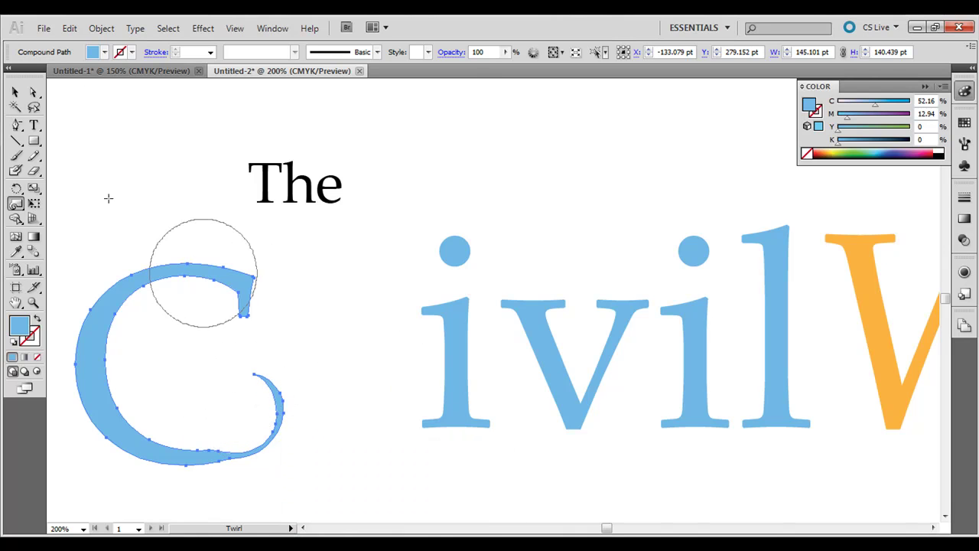
Move the C back right beside 'ivil' with Direct Selection.
left_click(15, 91)
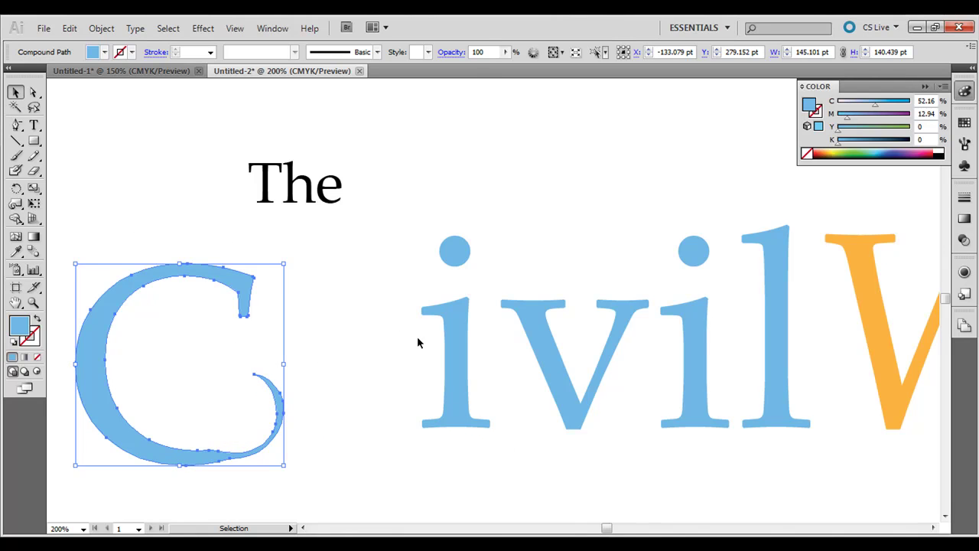
left_click(460, 352)
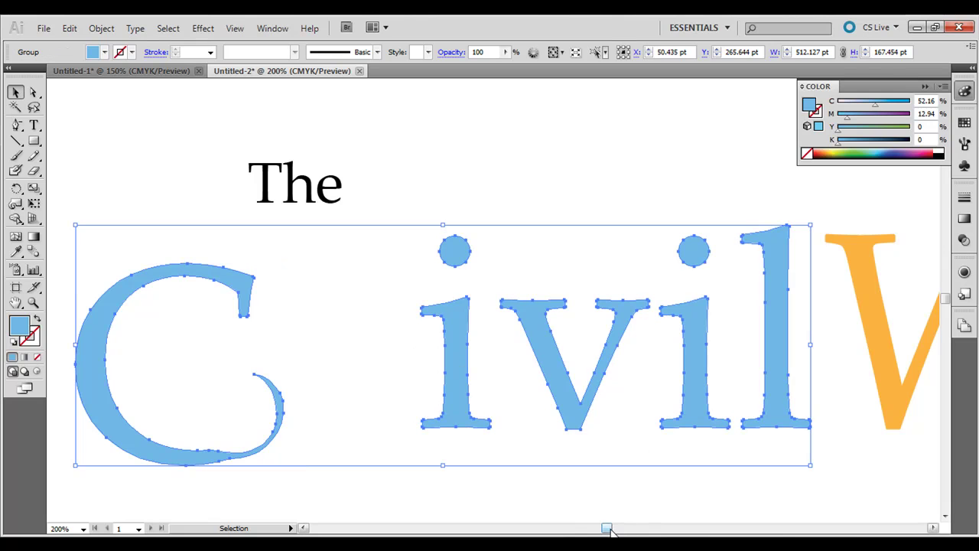
left_click(34, 93)
left_click(103, 114)
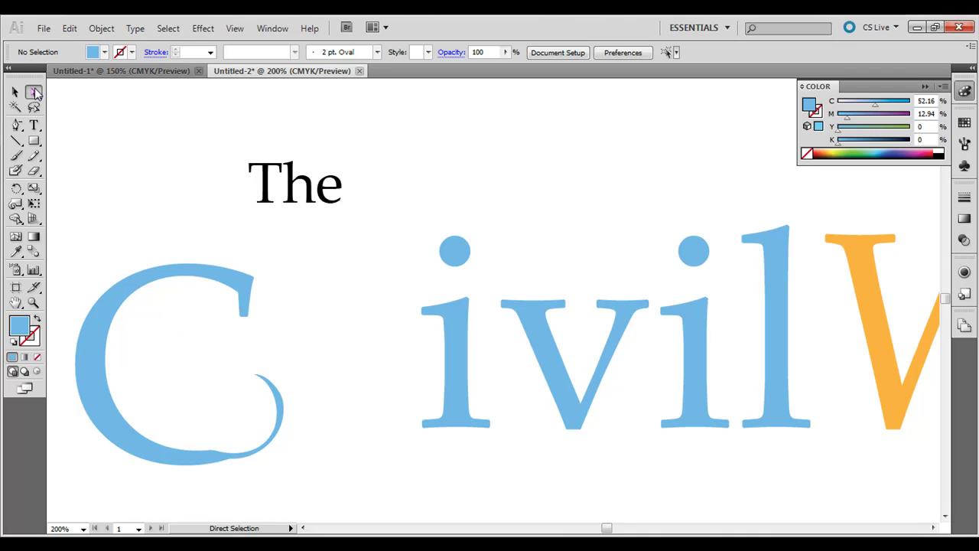
left_click_drag(89, 343, 234, 322)
Scroll to Wars and move the orange s up and right, away from 'War'.
left_click(381, 468)
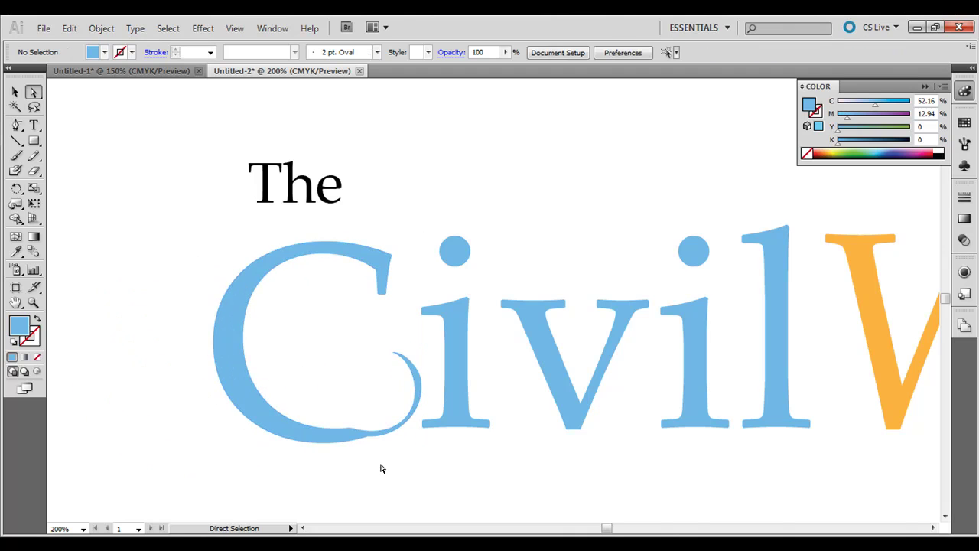
left_click_drag(607, 528, 630, 530)
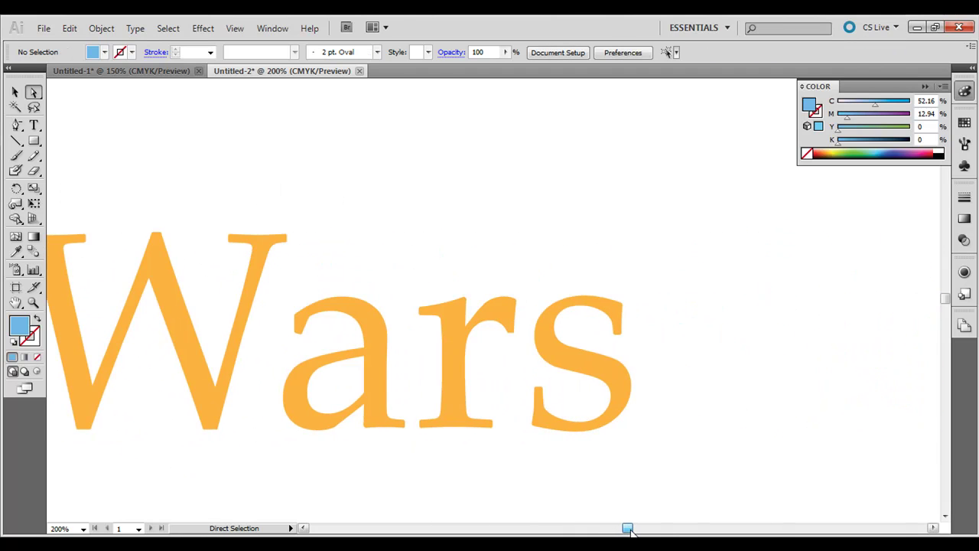
left_click(614, 321)
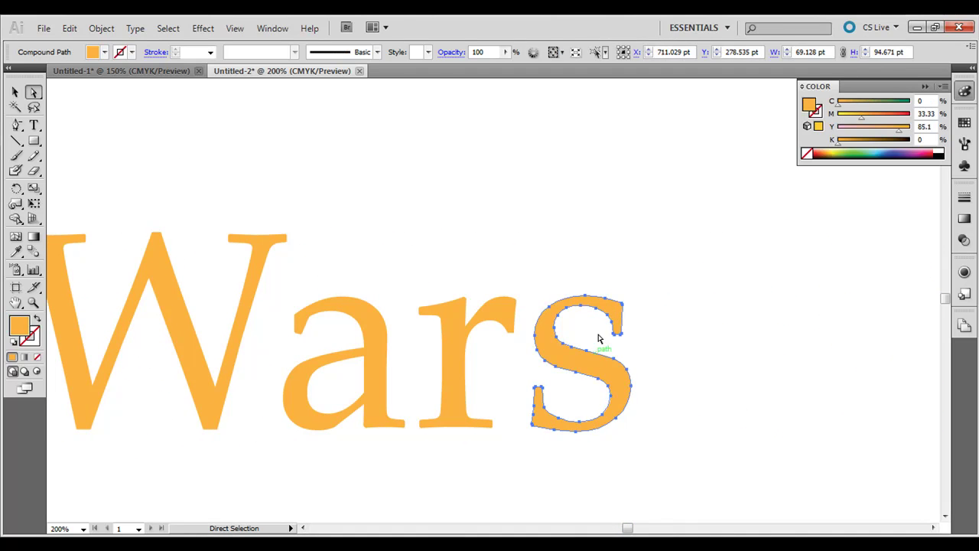
left_click(616, 229)
left_click(555, 417)
left_click_drag(545, 340, 681, 289)
Try twirling the lower-left end of the s, then undo it.
left_click(15, 188)
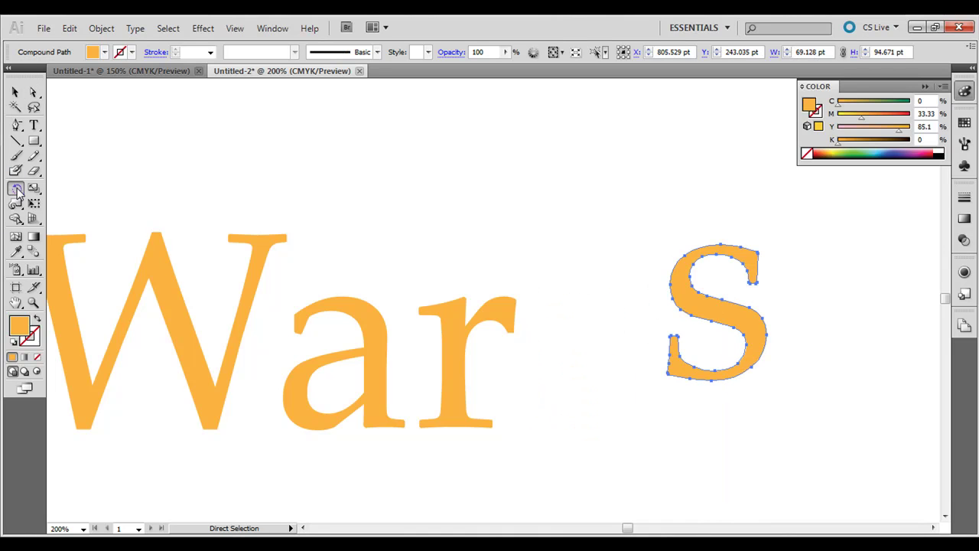
left_click(15, 203)
left_click_drag(662, 347, 645, 362)
key("ctrl+z")
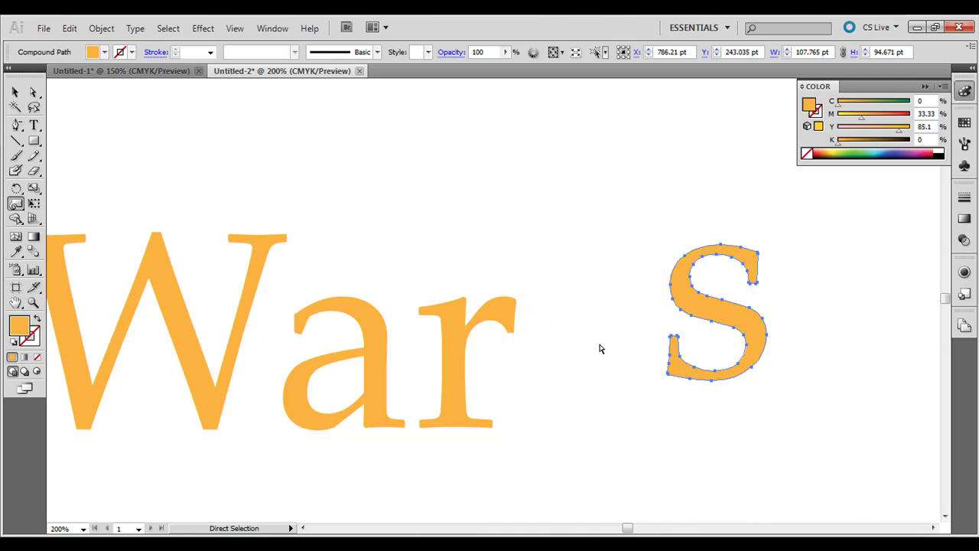
Set the twirl brush width to 30 pt and twist the s's top end into a spiral.
double_click(15, 203)
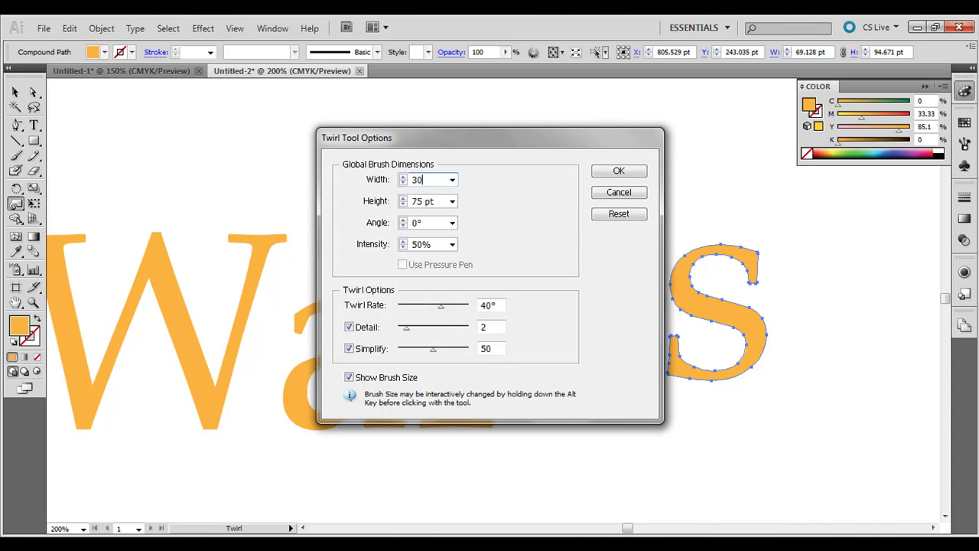
key("Tab")
left_click(616, 171)
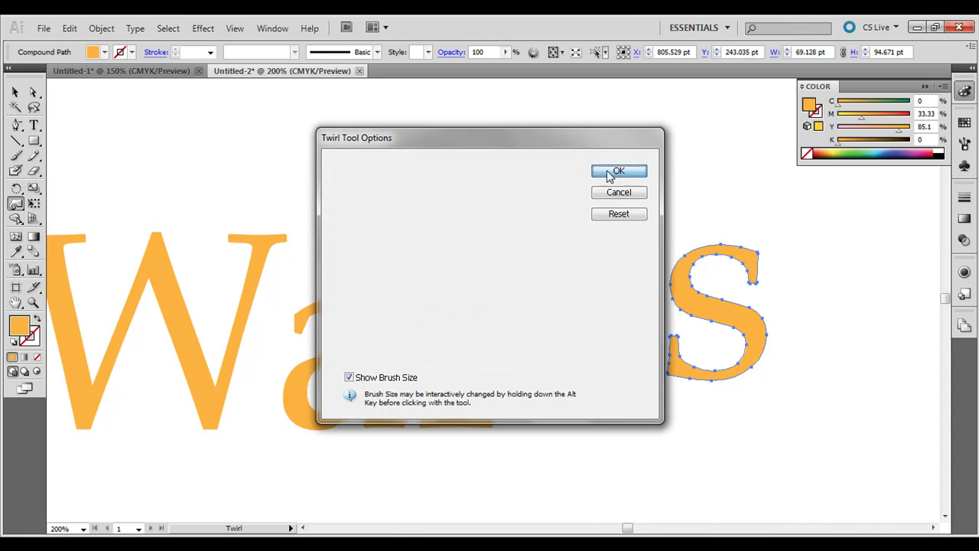
left_click_drag(761, 271, 758, 274)
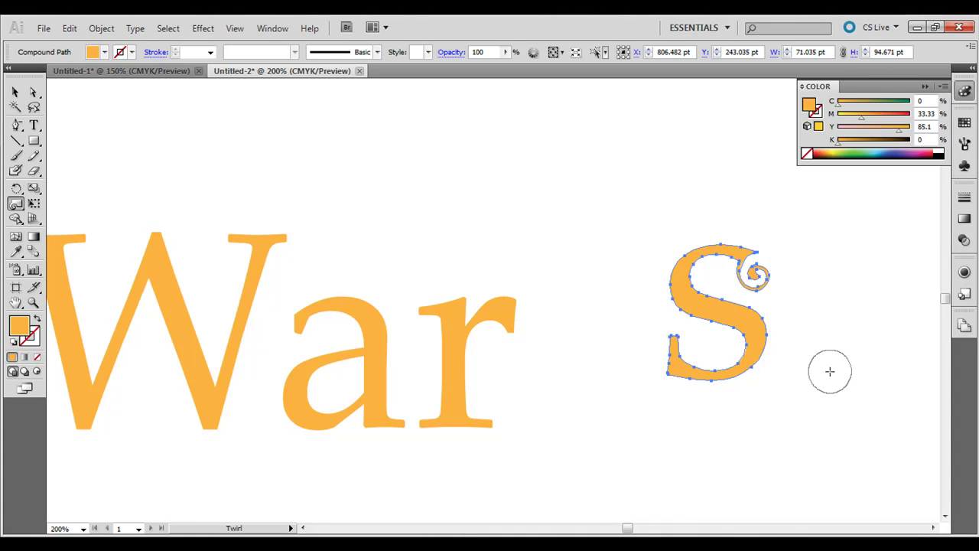
Zoom out and move the s back into place after 'War'.
key("ctrl+minus")
key("ctrl+minus")
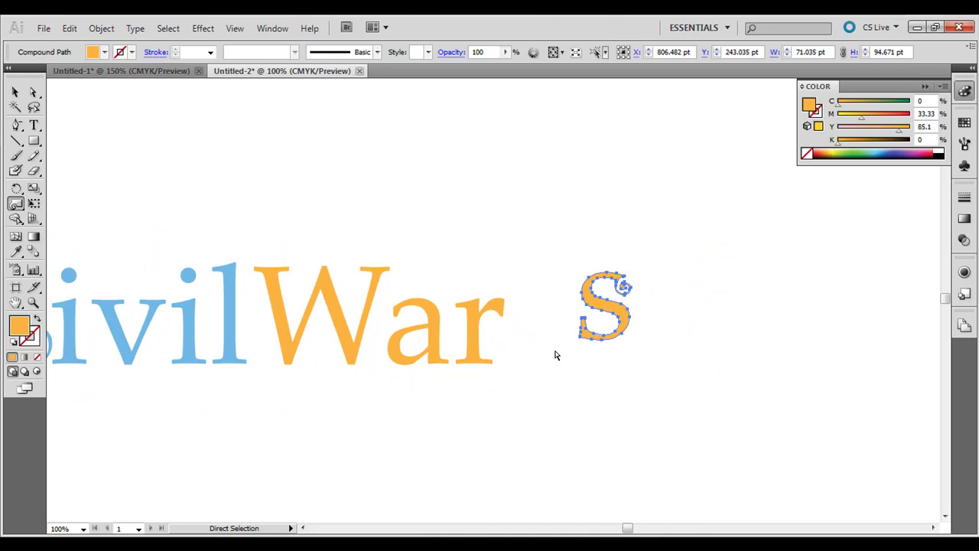
left_click(33, 91)
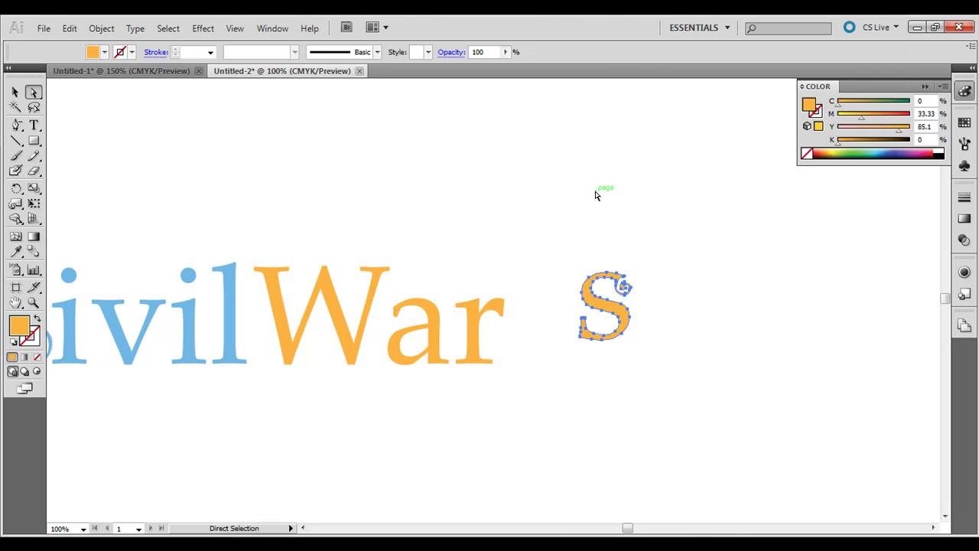
left_click(594, 192)
left_click_drag(615, 315, 549, 337)
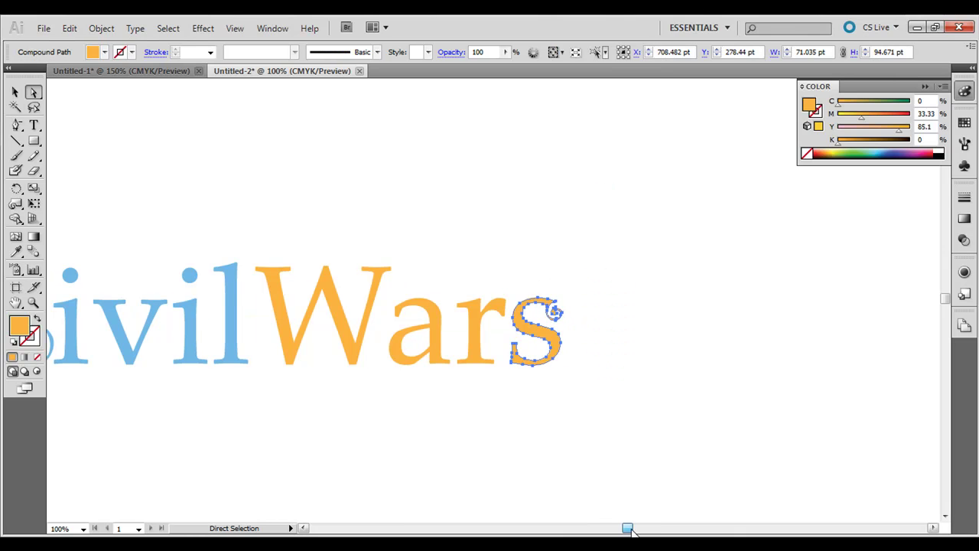
left_click_drag(634, 530, 617, 530)
left_click(468, 451)
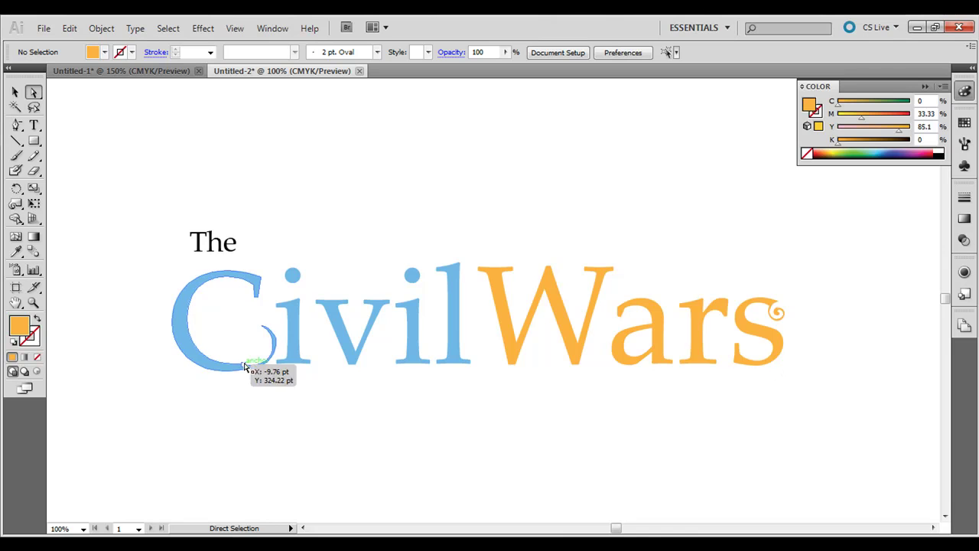
left_click(123, 71)
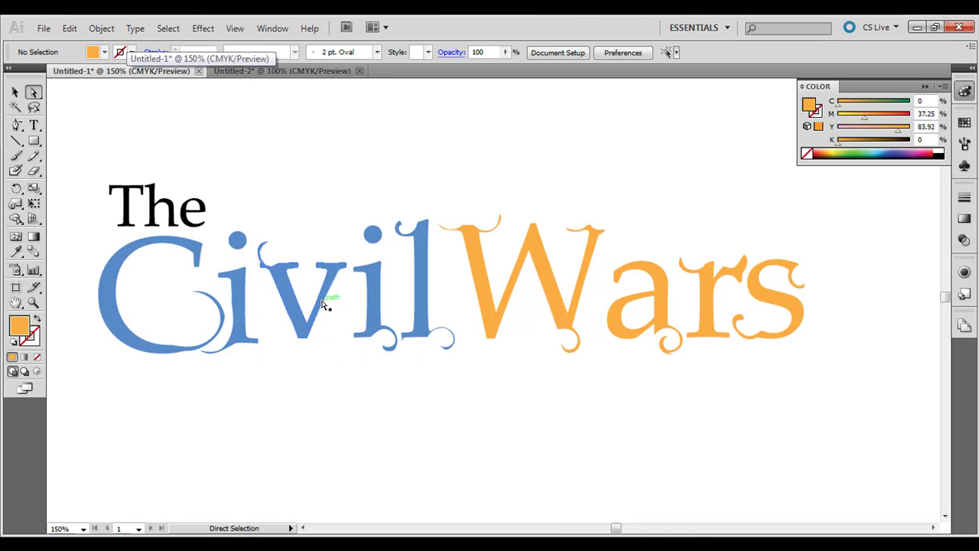
left_click(298, 71)
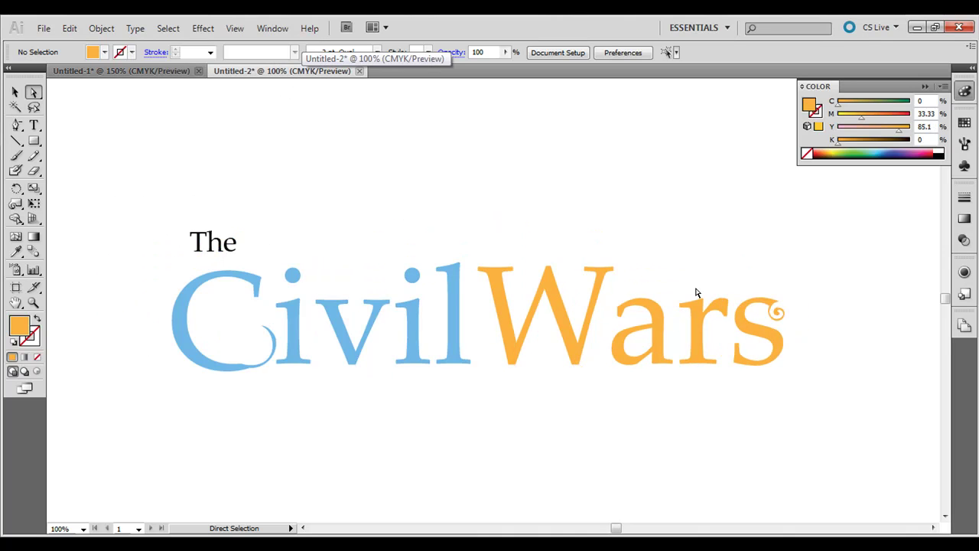